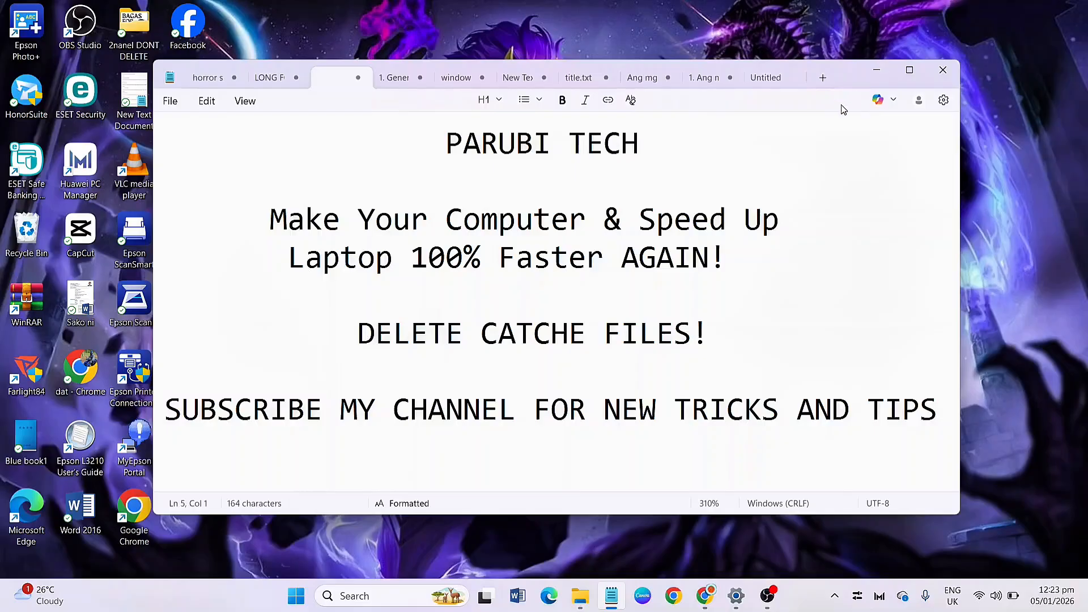
left_click(768, 596)
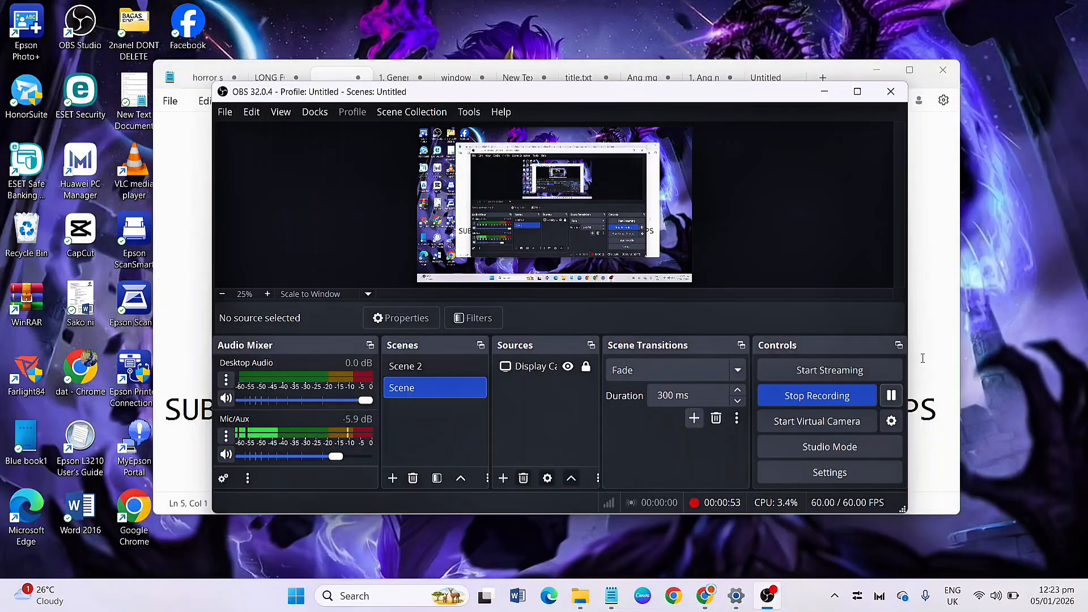
left_click(929, 377)
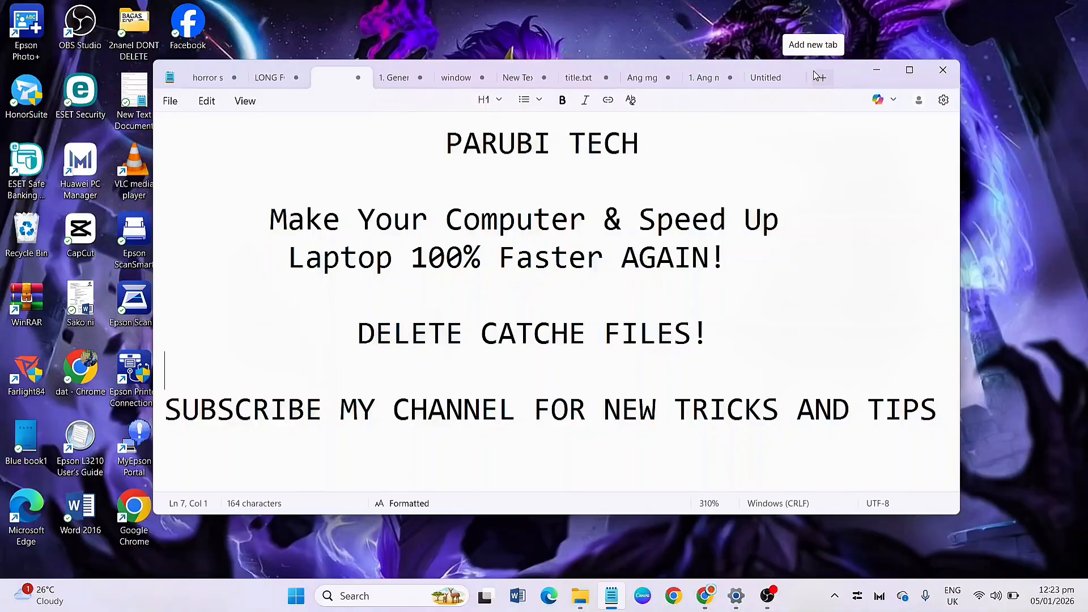
left_click_drag(857, 83, 858, 62)
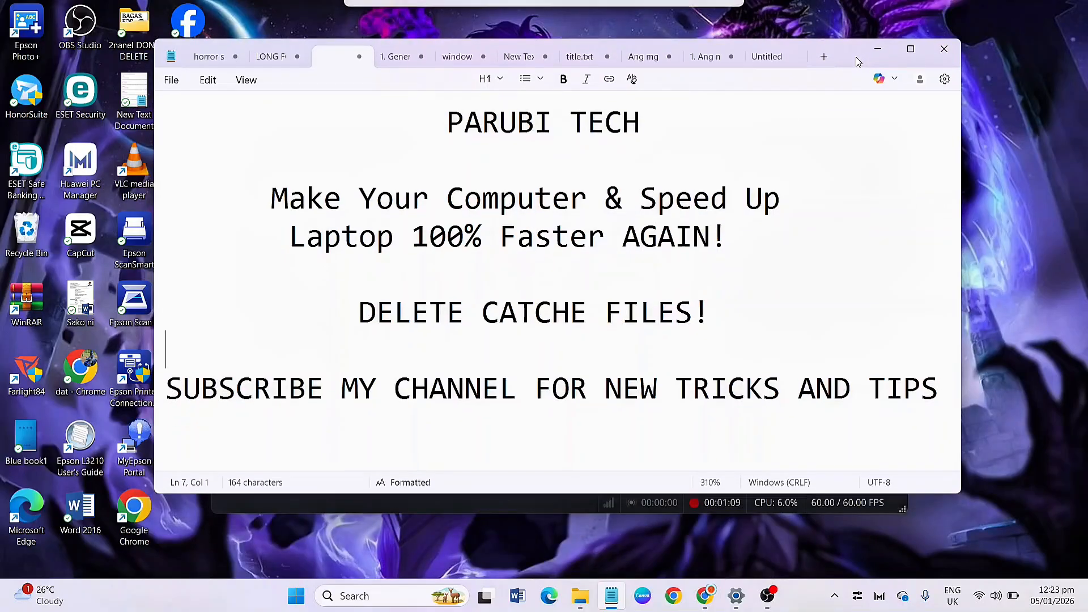
left_click(381, 597)
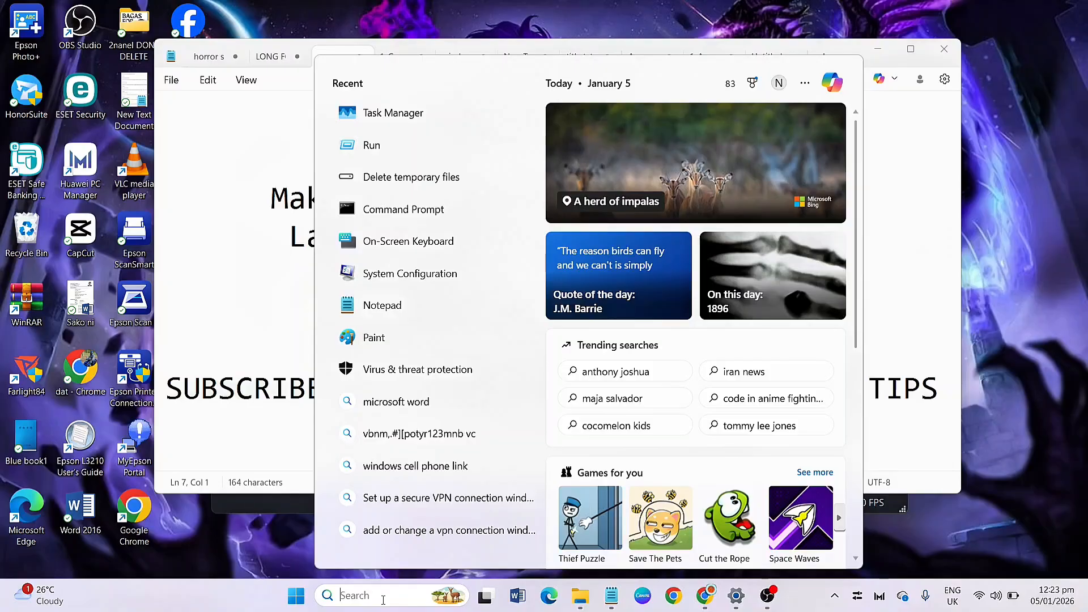
type("run")
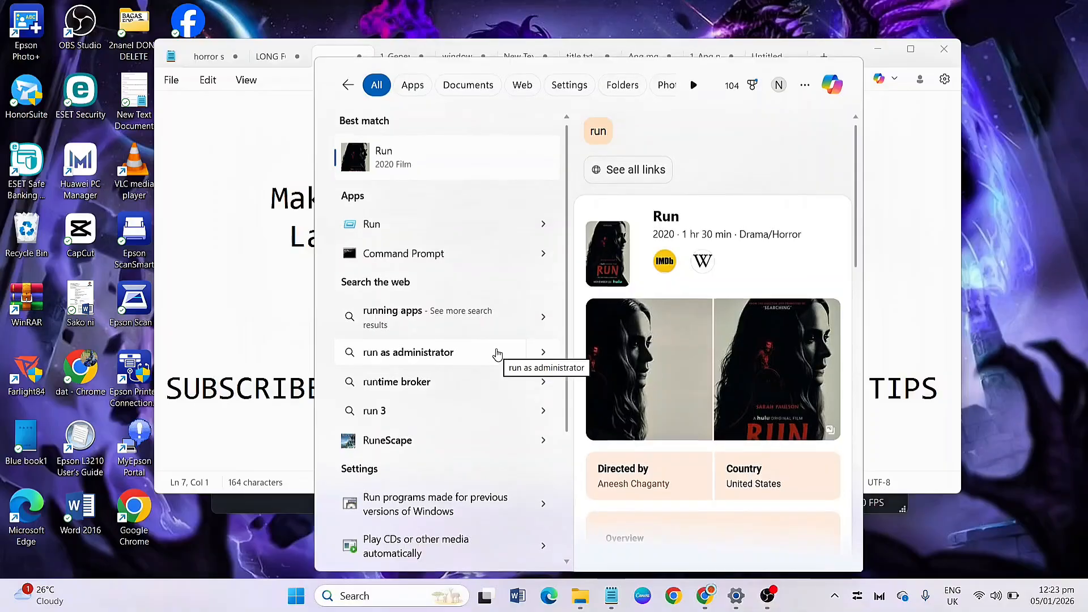
key("Return")
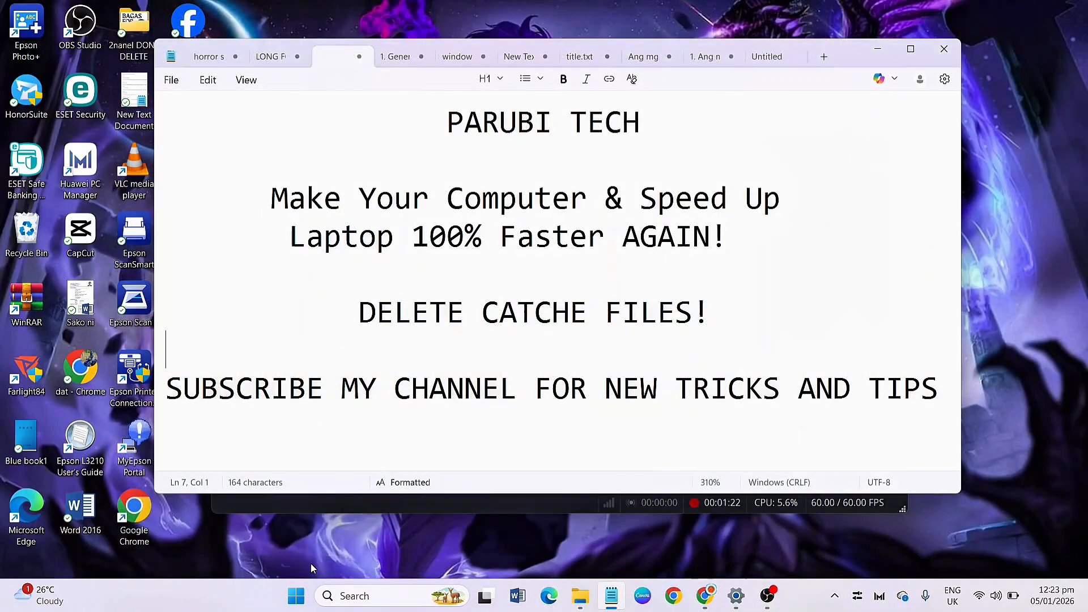
left_click(366, 597)
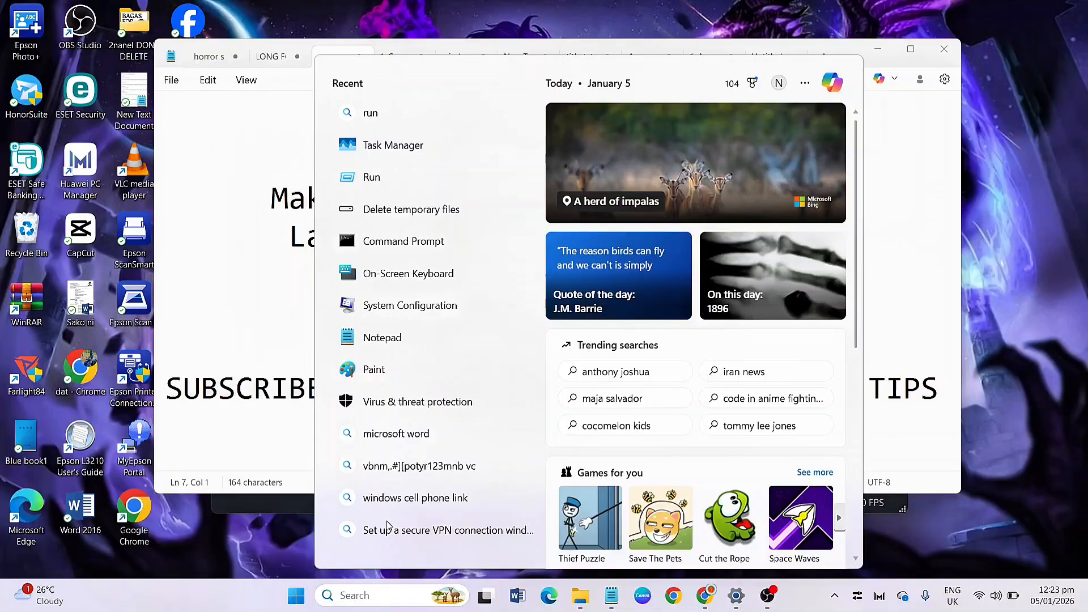
left_click(379, 176)
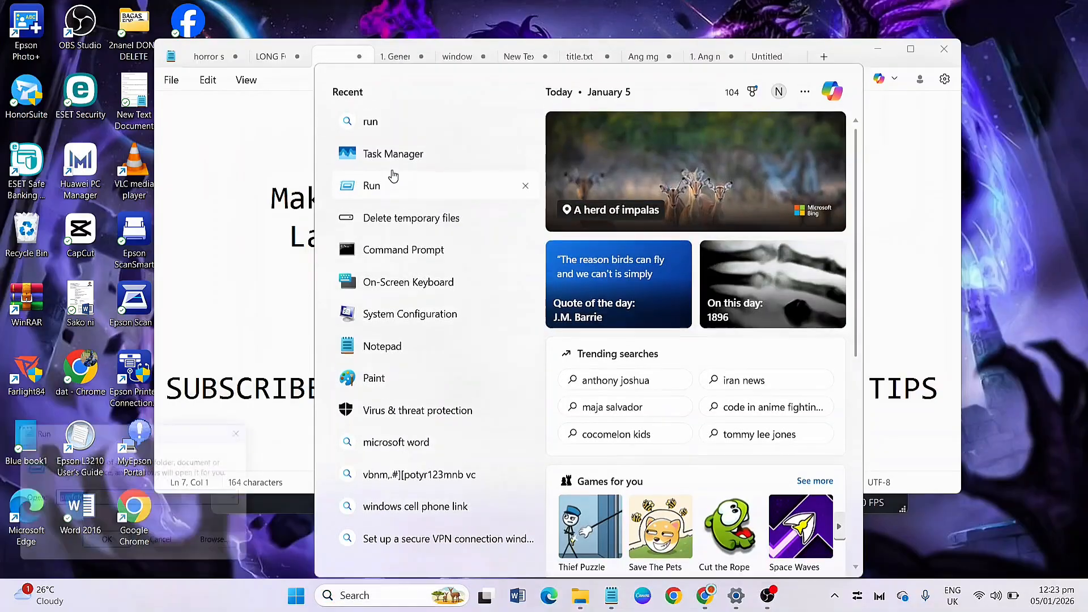
left_click(256, 429)
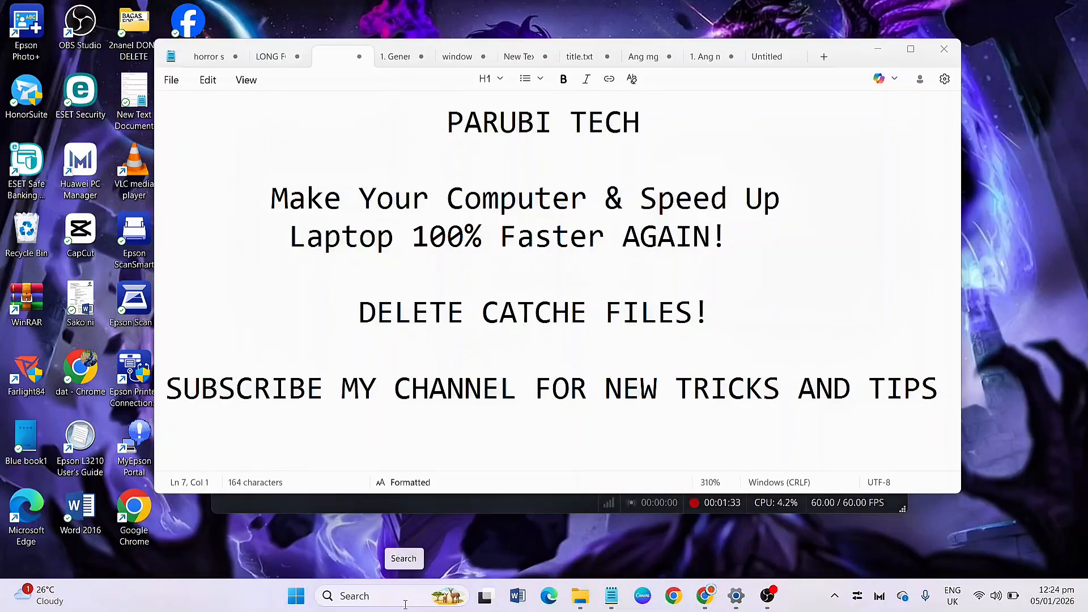
Open the Windows Prefetch folder by running the command "prefetch" from the Run dialog
key("super+r")
left_click(128, 499)
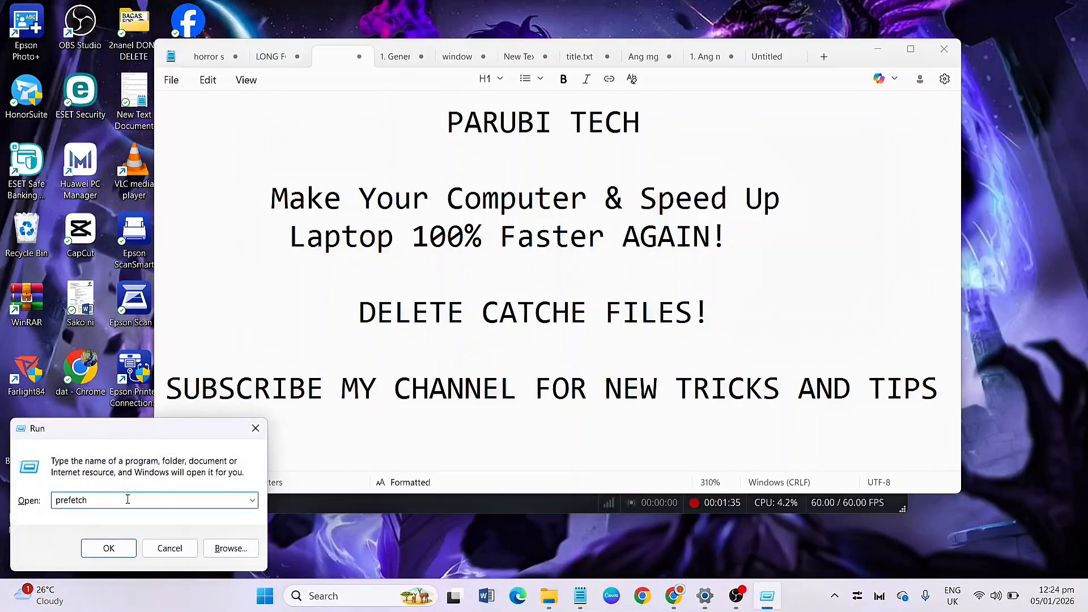
left_click_drag(175, 435, 437, 337)
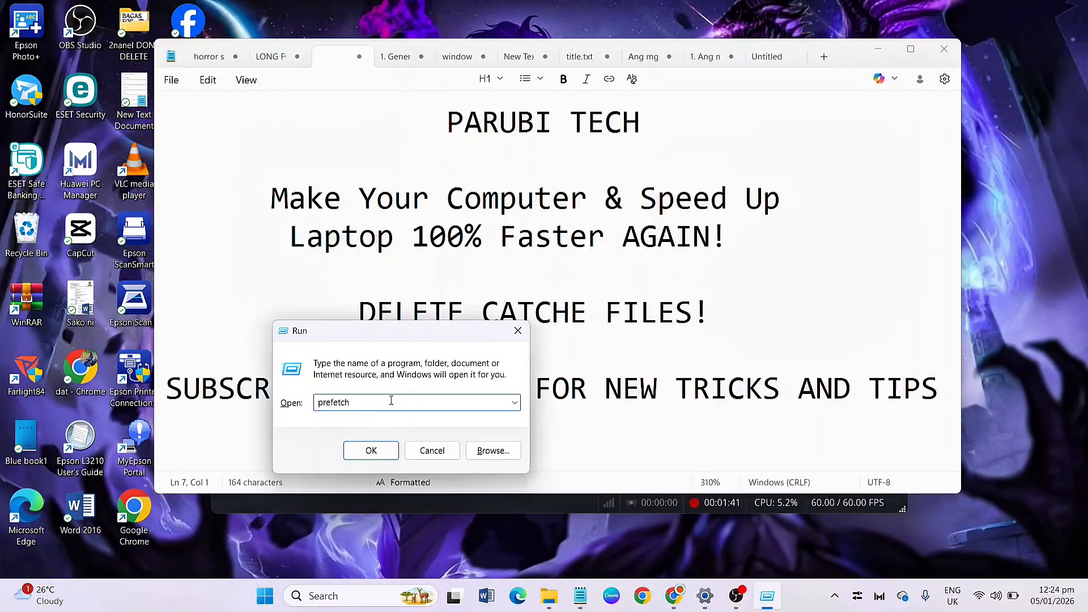
left_click_drag(410, 337, 415, 294)
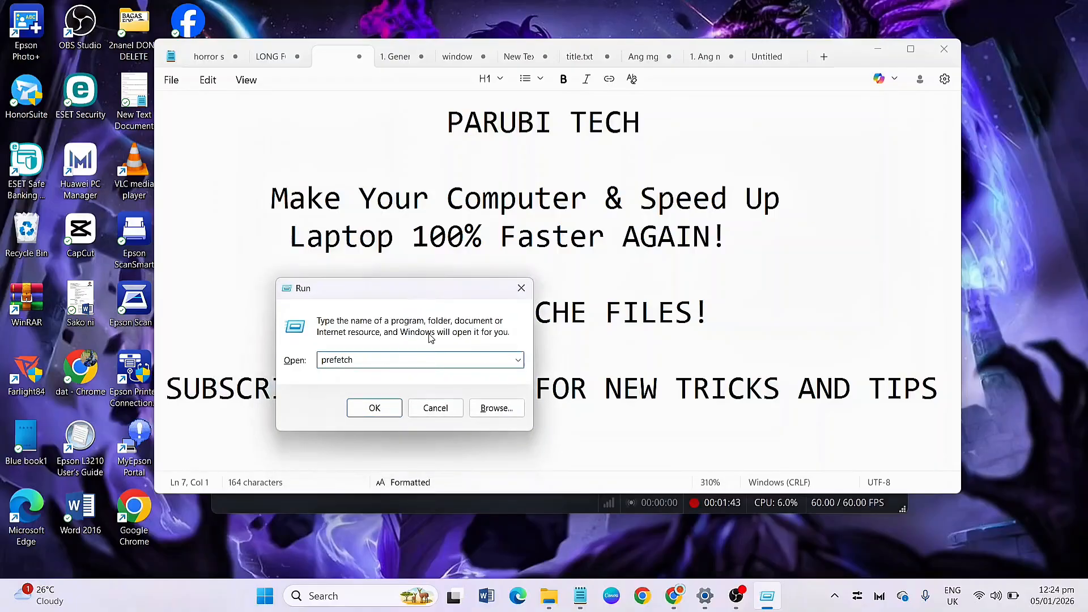
left_click(373, 408)
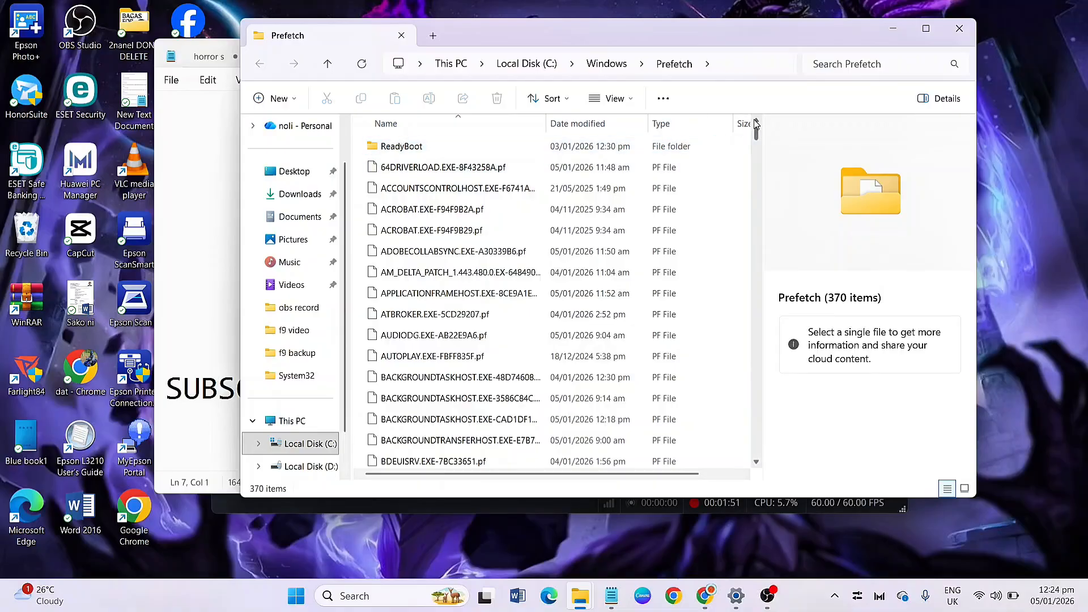
Look through the list of .pf cache files in the Prefetch folder
scroll(484, 272, "down", 6)
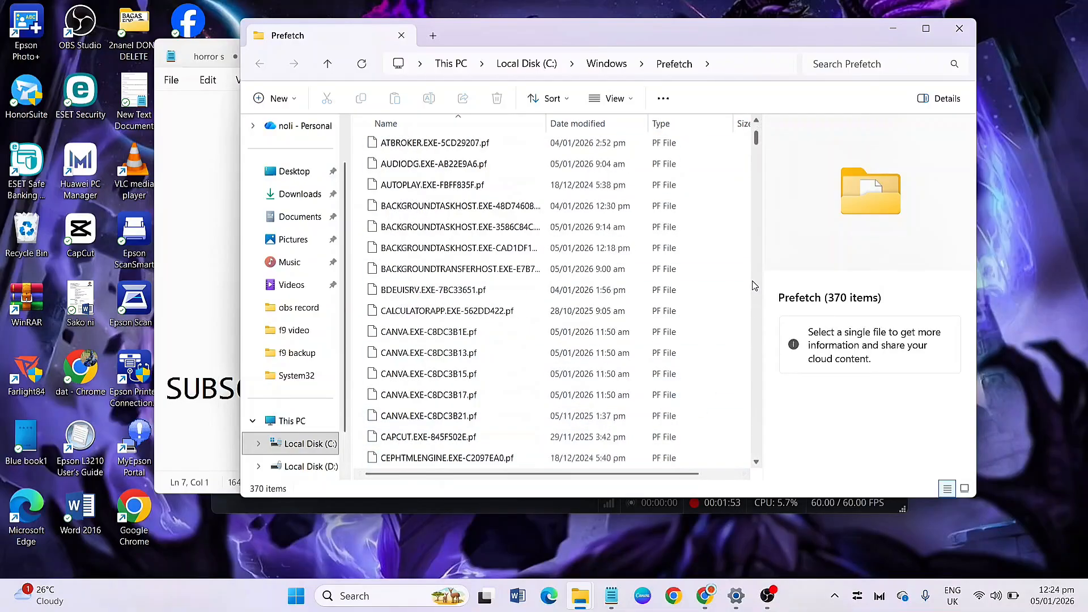
scroll(483, 272, "down", 20)
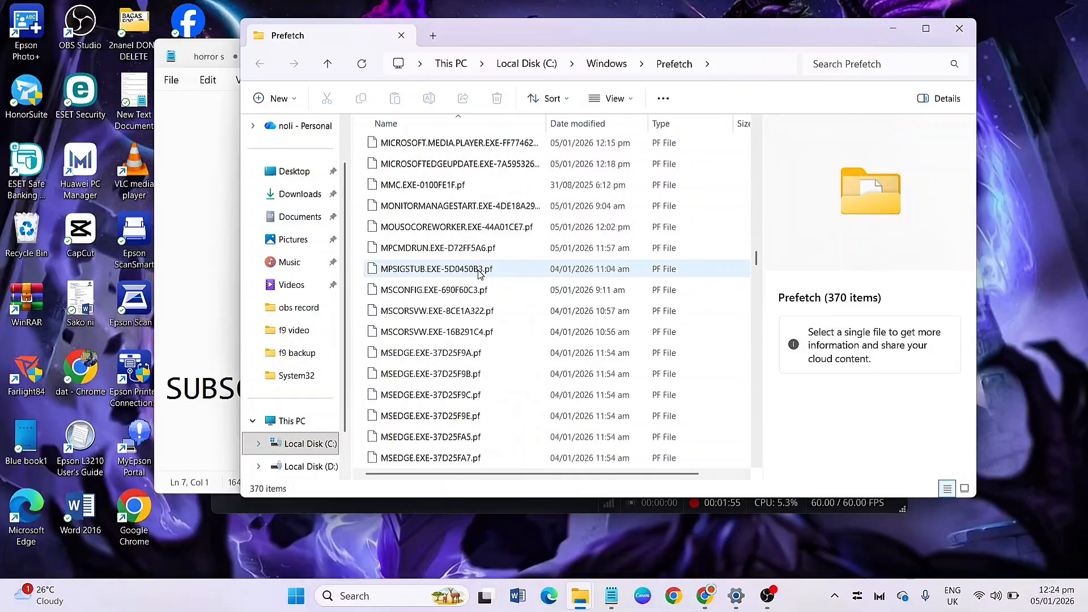
scroll(476, 278, "down", 20)
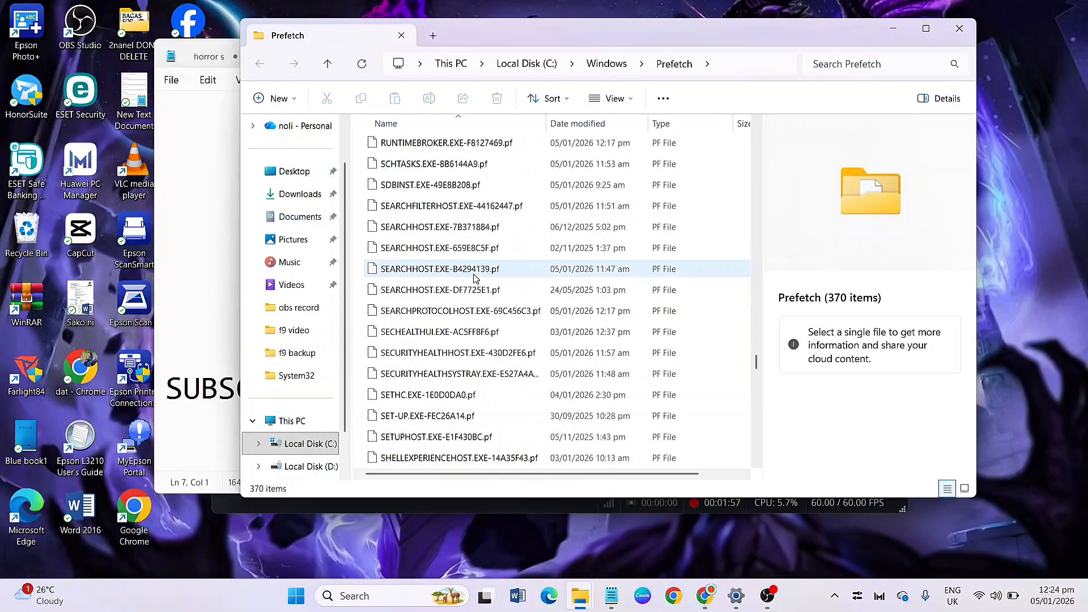
scroll(477, 289, "up", 8)
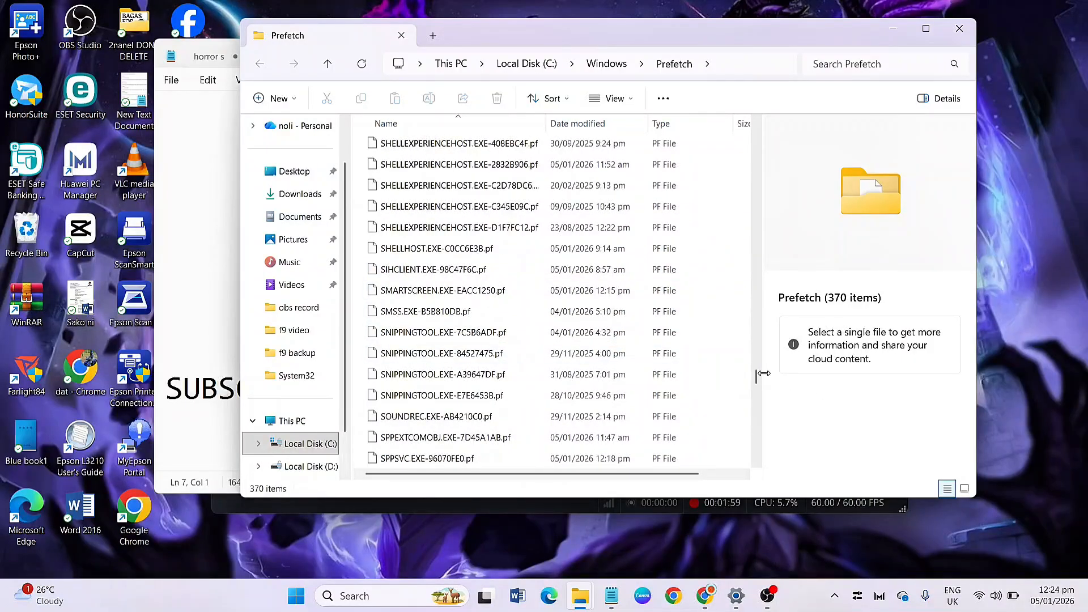
left_click_drag(760, 379, 767, 134)
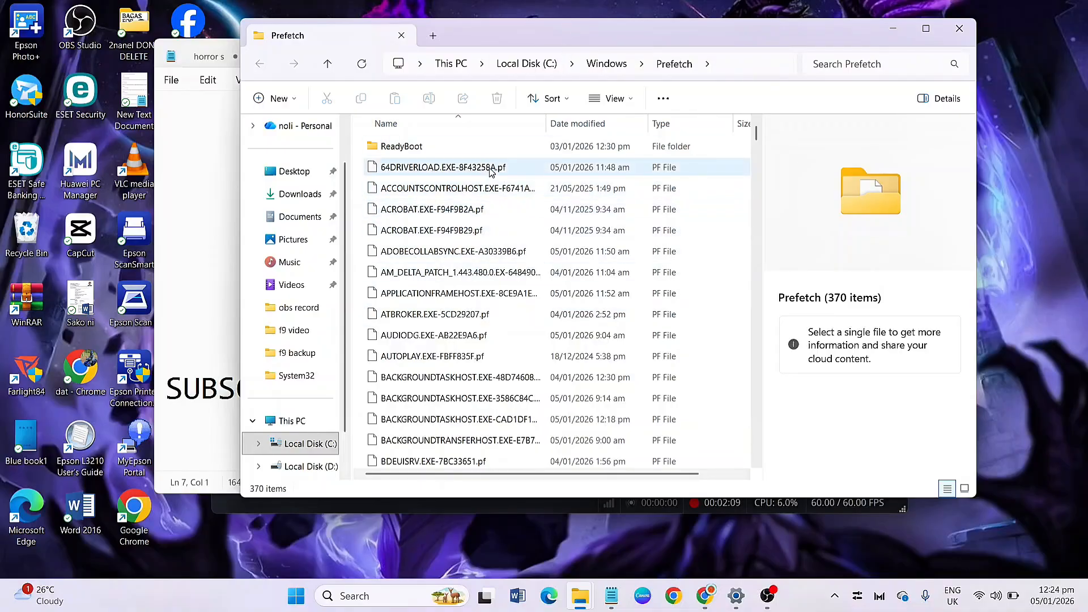
scroll(506, 281, "down", 7)
scroll(506, 280, "down", 12)
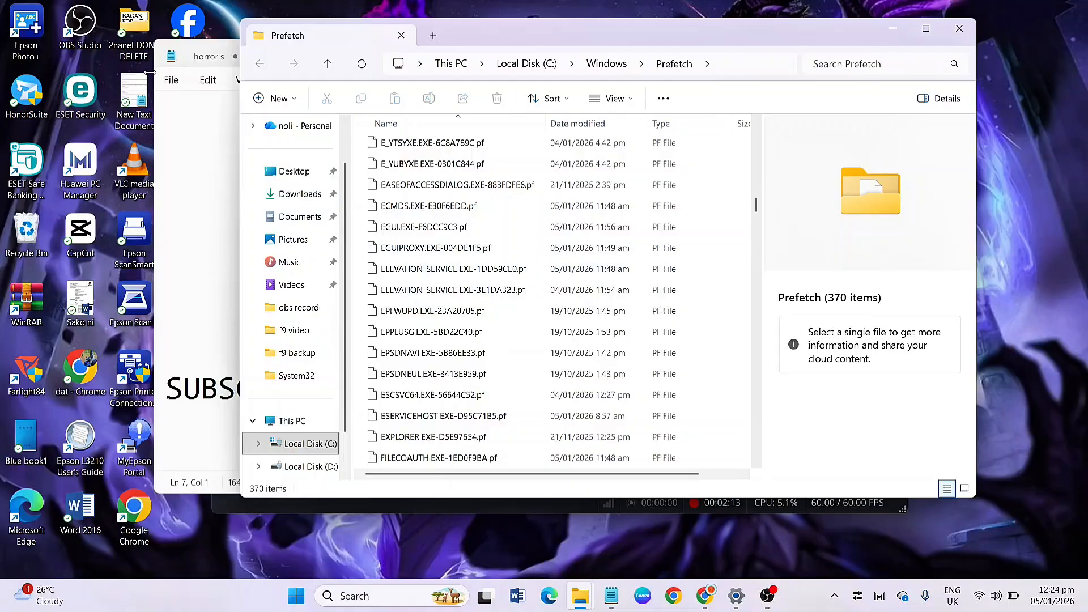
scroll(547, 308, "up", 19)
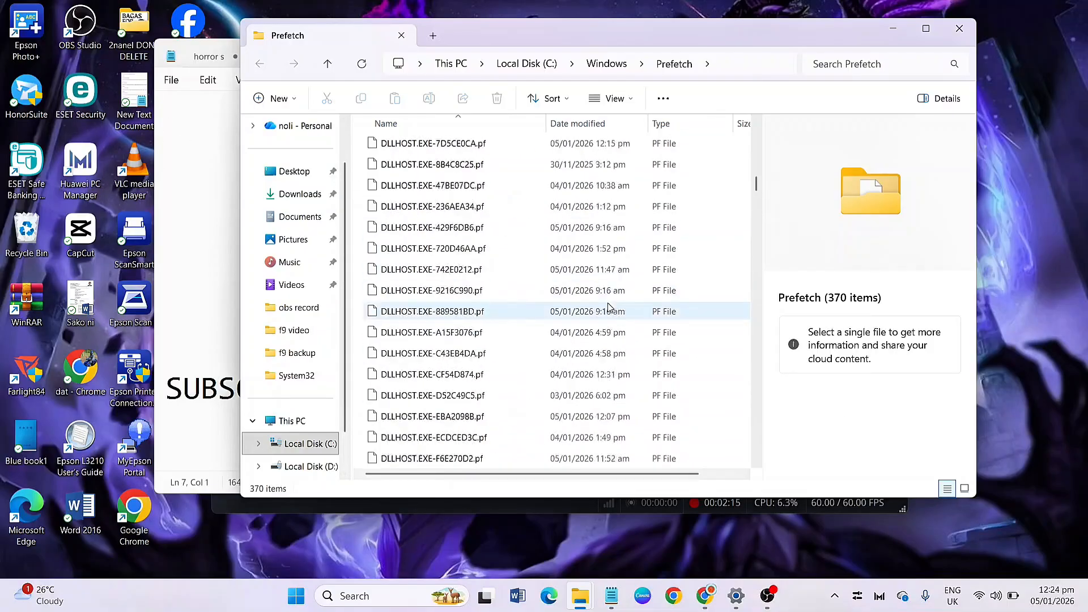
Permanently delete everything in the Prefetch folder, including the leftover IDENTITY_HELPER file, and close the folder window
left_click(453, 174)
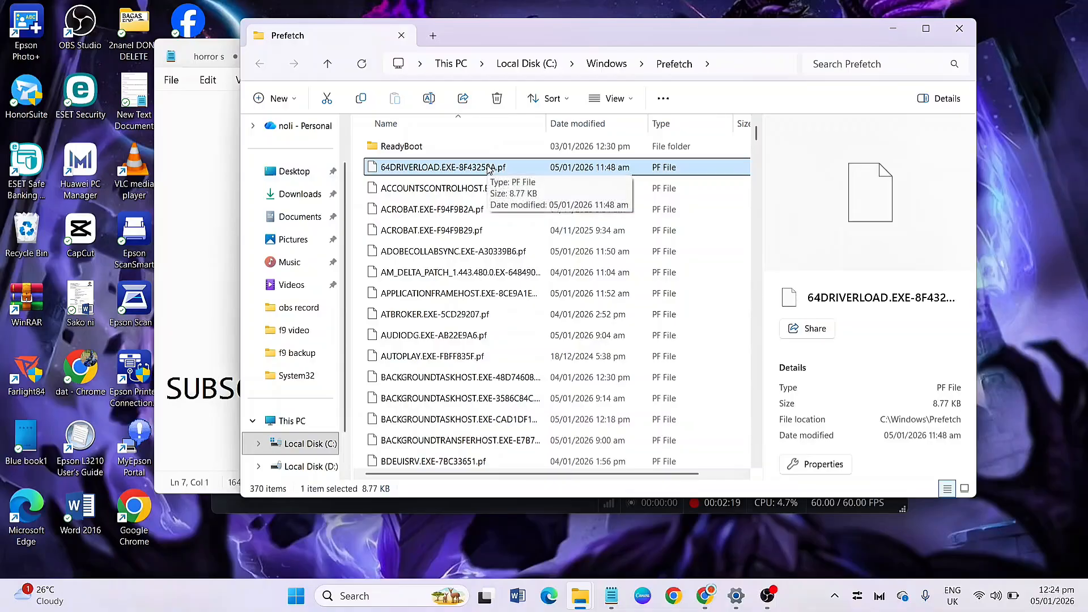
key("ctrl+a")
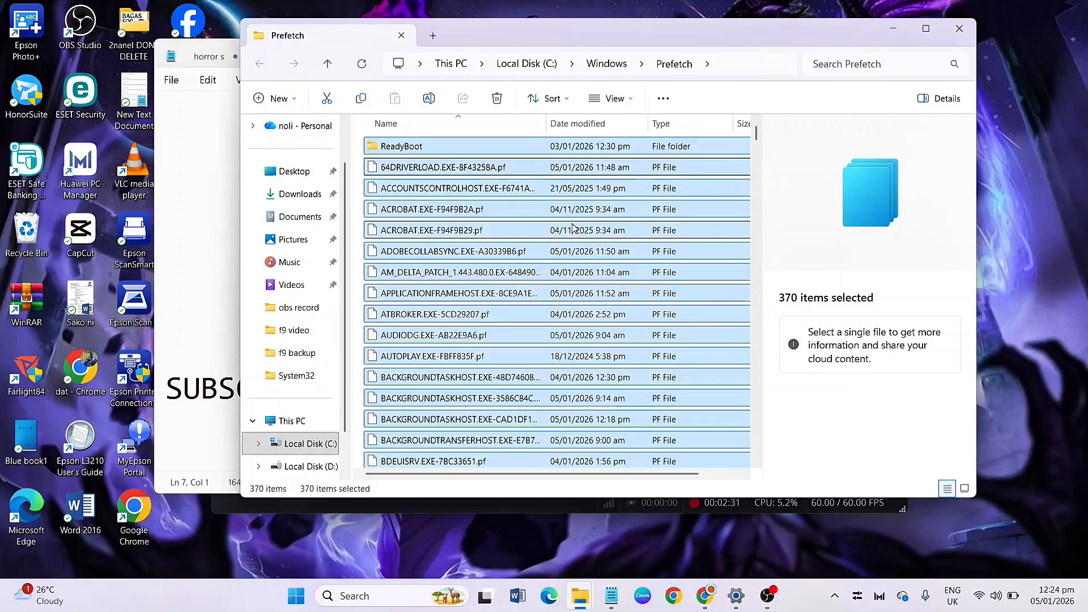
key("shift+Delete")
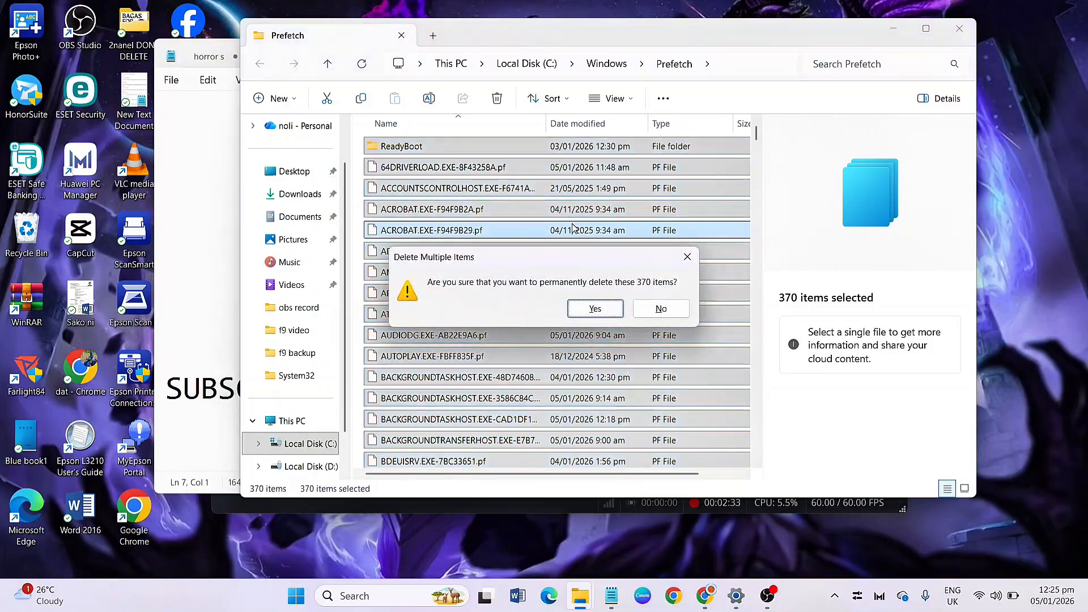
left_click(606, 315)
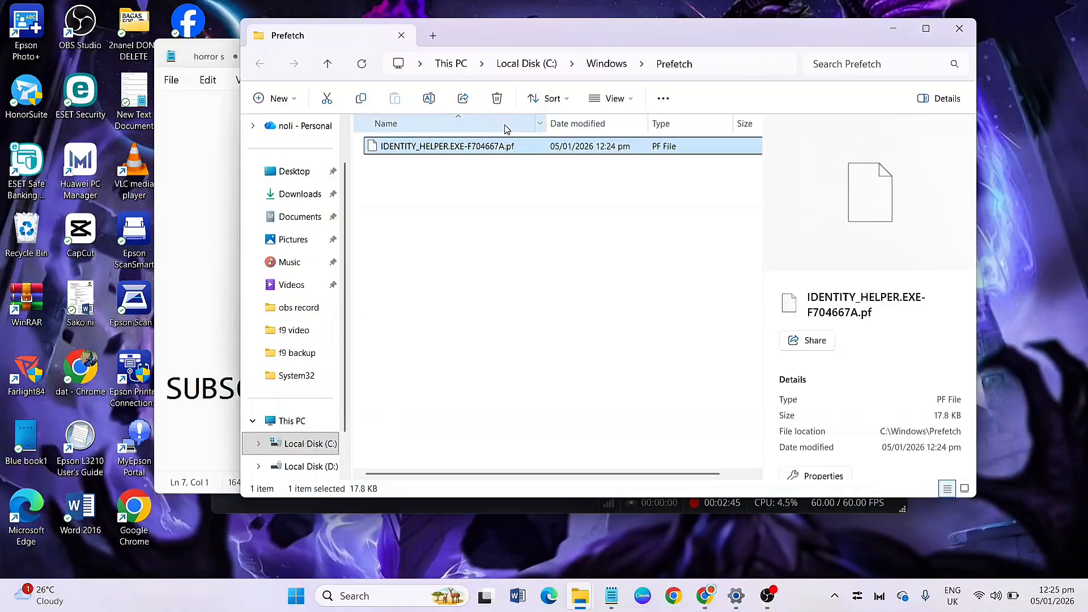
key("shift+Delete")
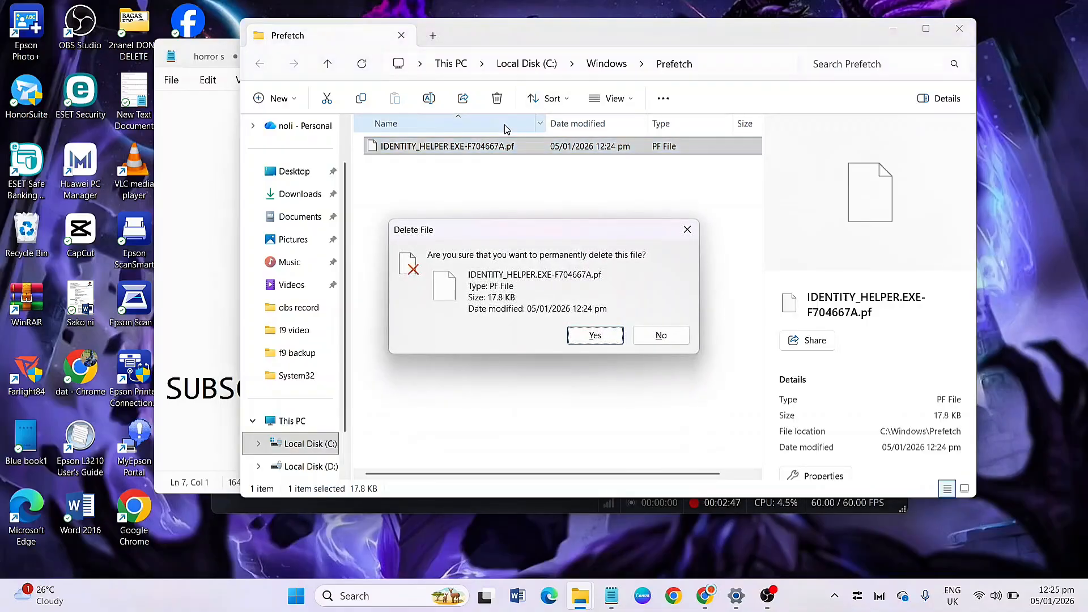
key("Return")
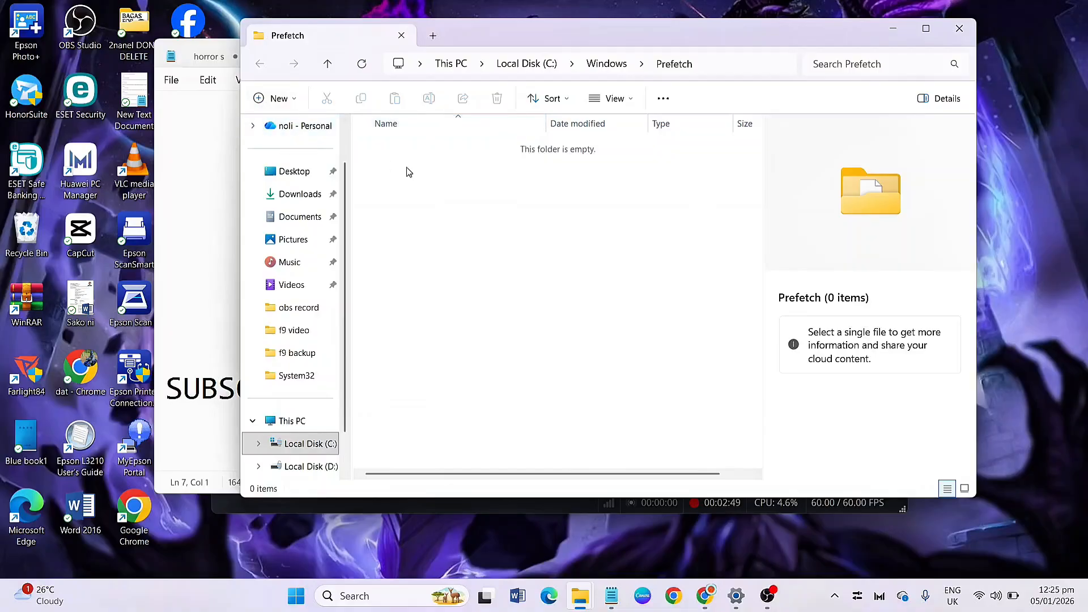
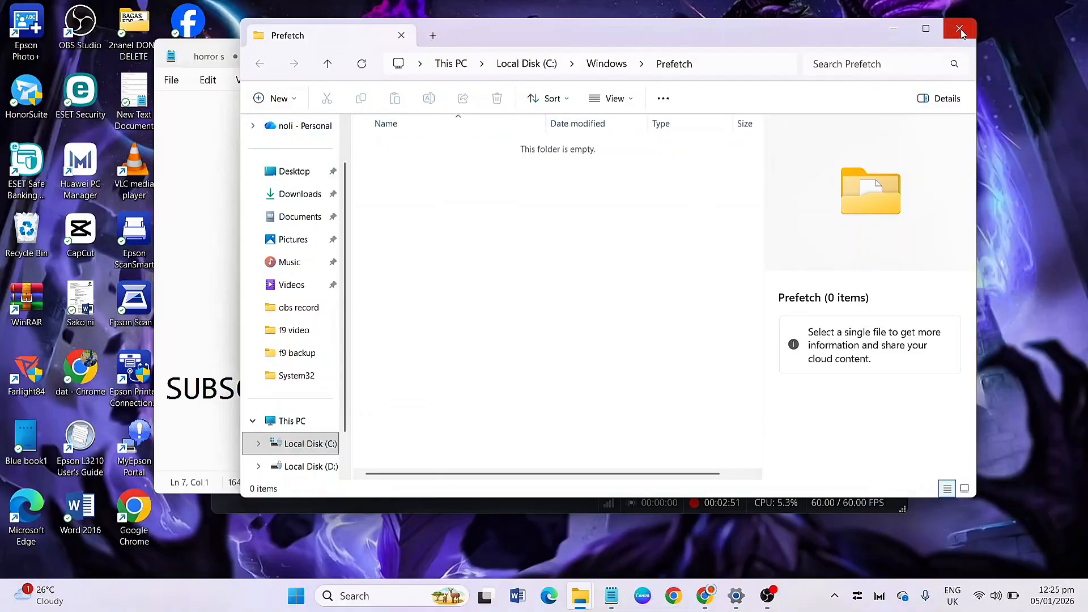
left_click(960, 30)
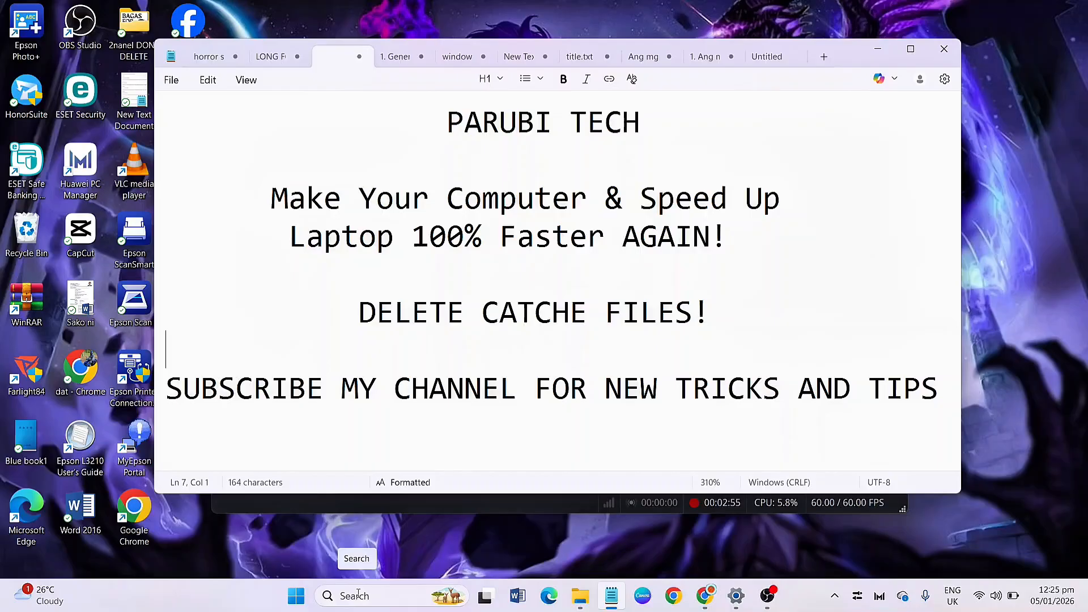
Open the Windows Temp folder by running "temp" from the Run dialog and look through its contents
key("super+r")
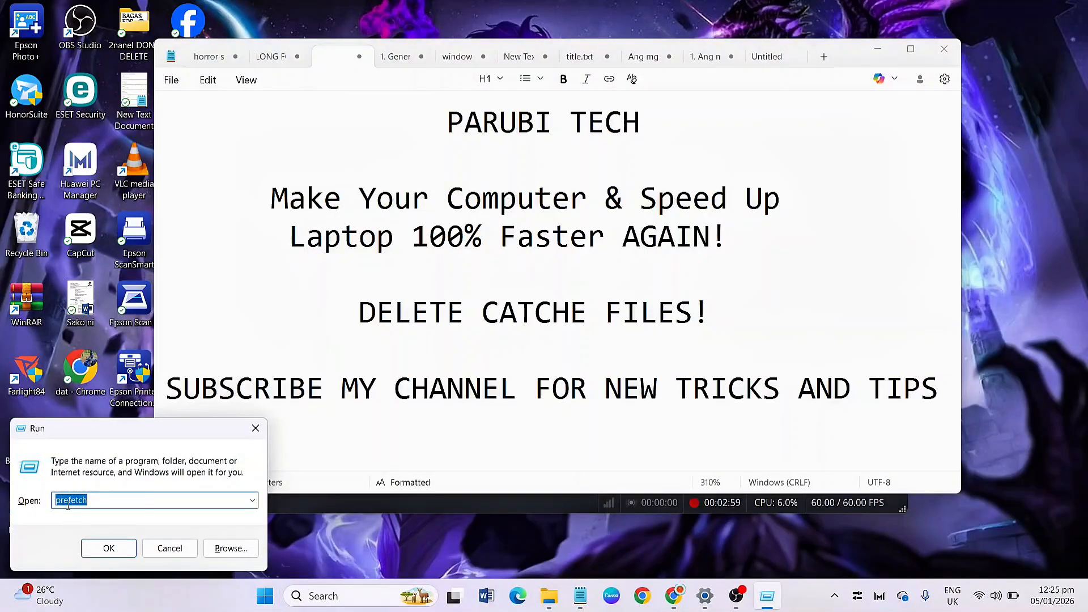
left_click_drag(153, 436, 566, 288)
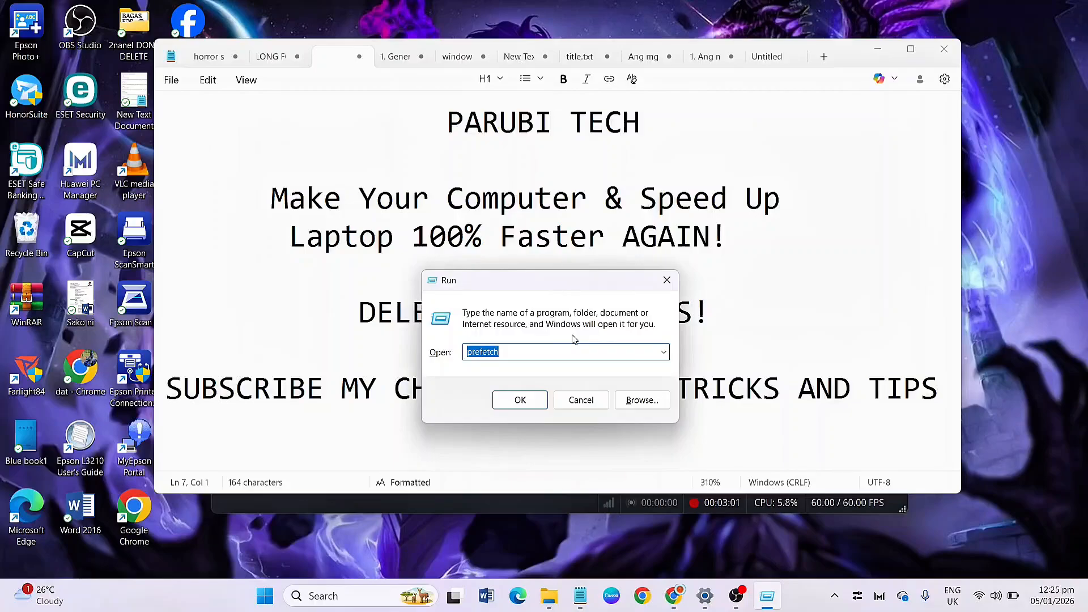
key("BackSpace")
type("temp")
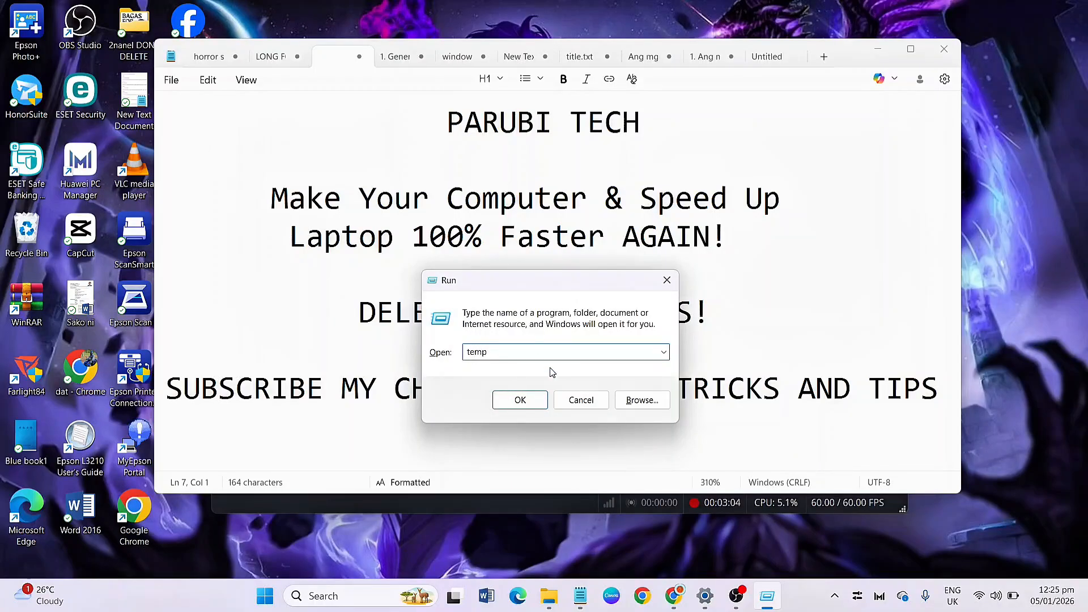
left_click(530, 404)
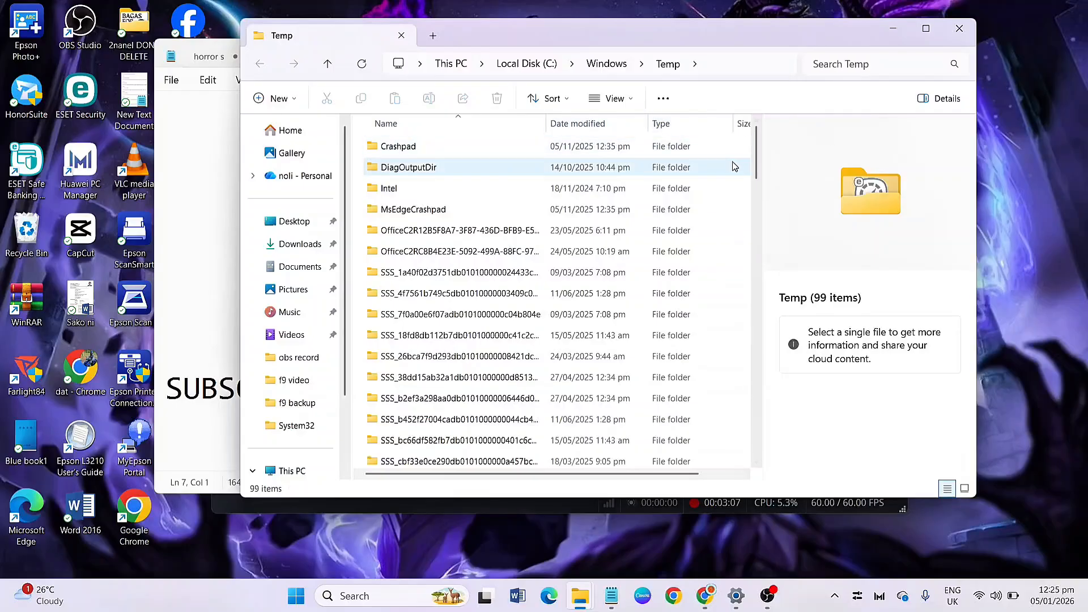
scroll(760, 161, "down", 1)
left_click_drag(760, 161, 746, 447)
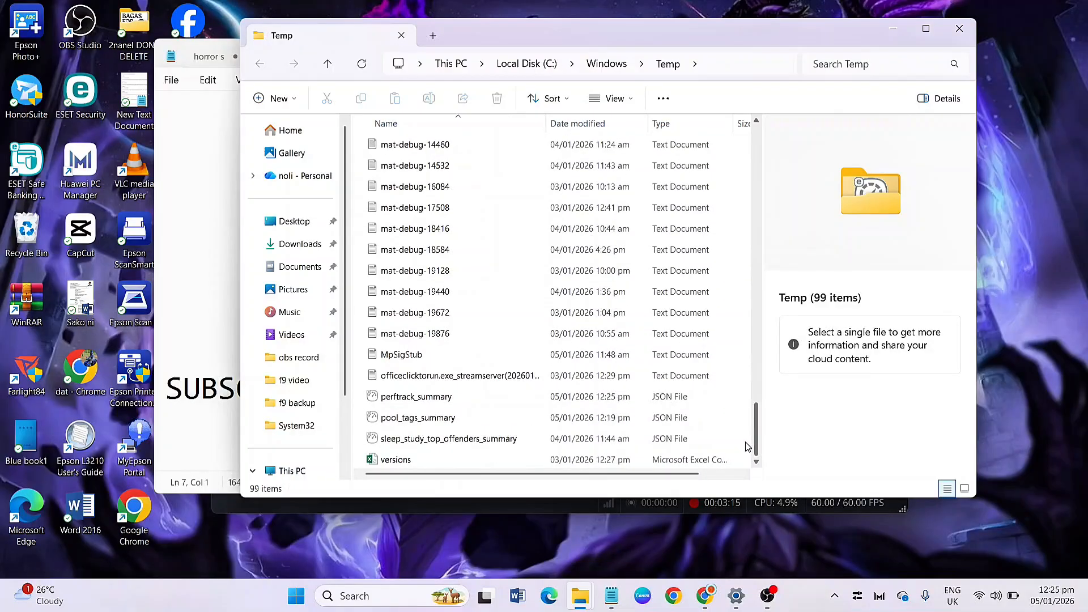
left_click_drag(746, 441, 756, 145)
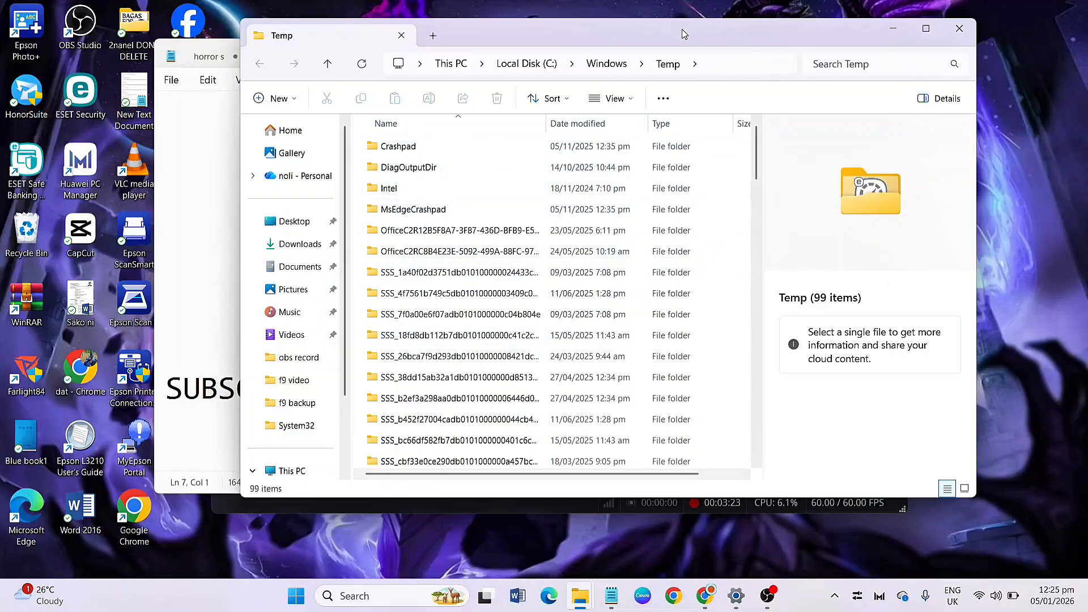
left_click_drag(663, 39, 725, 32)
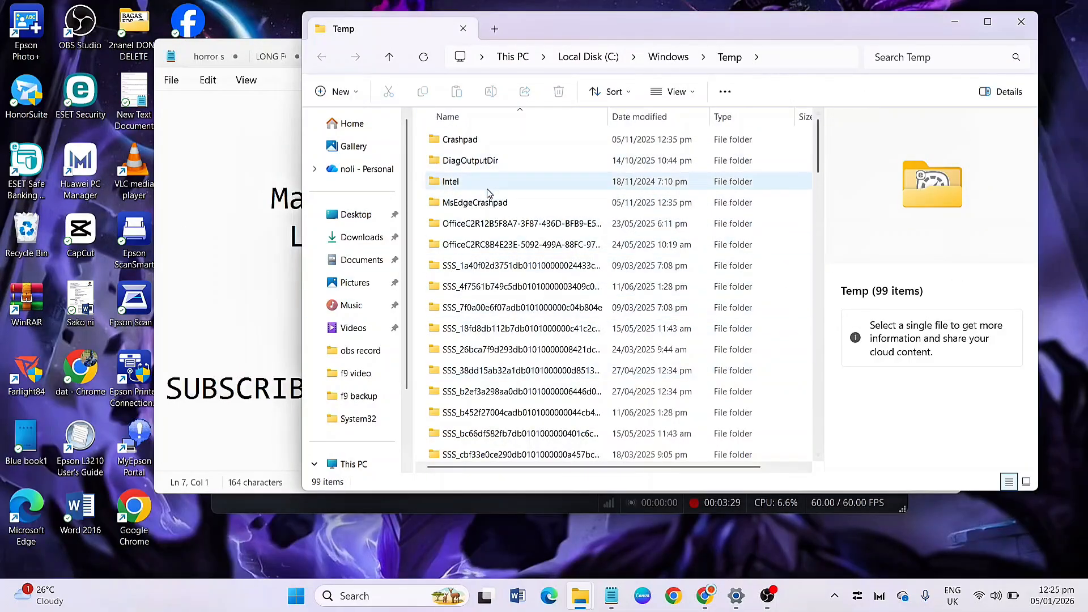
left_click(478, 167)
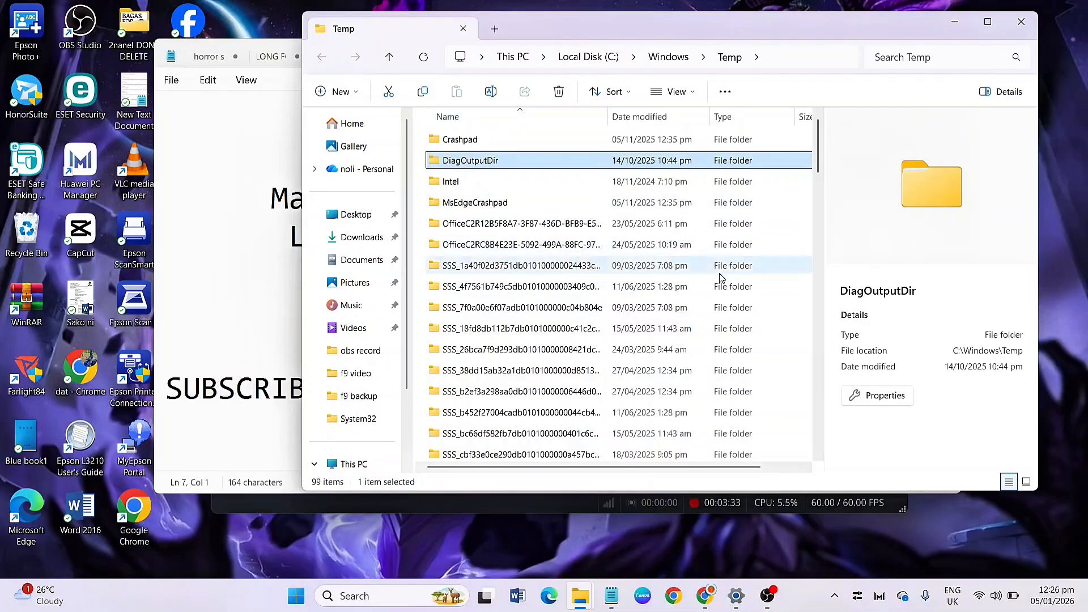
left_click(580, 202, "ctrl")
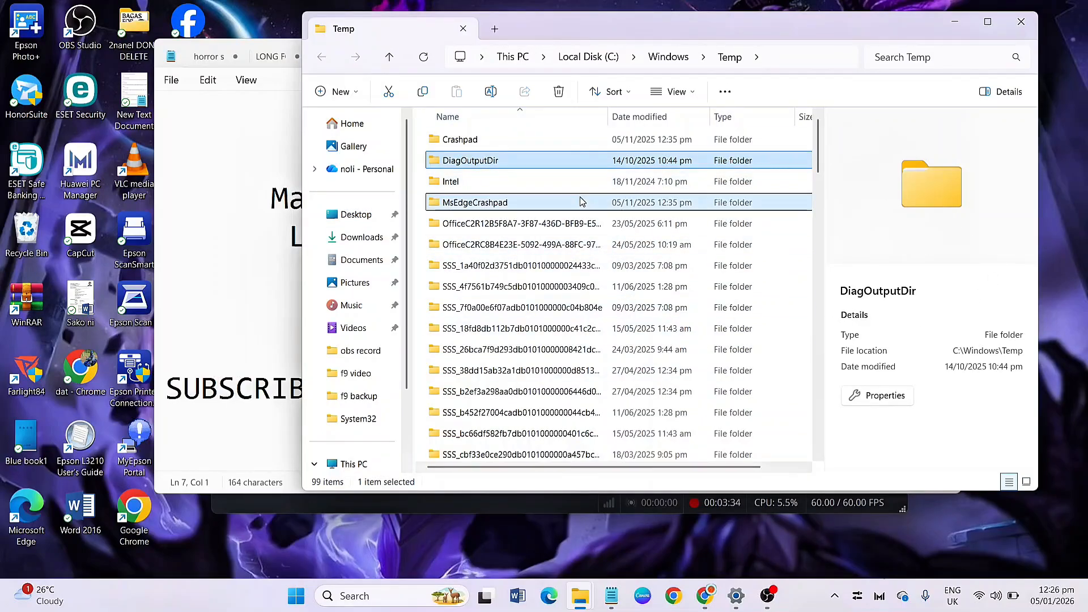
left_click(496, 182)
left_click(489, 143)
left_click(483, 192)
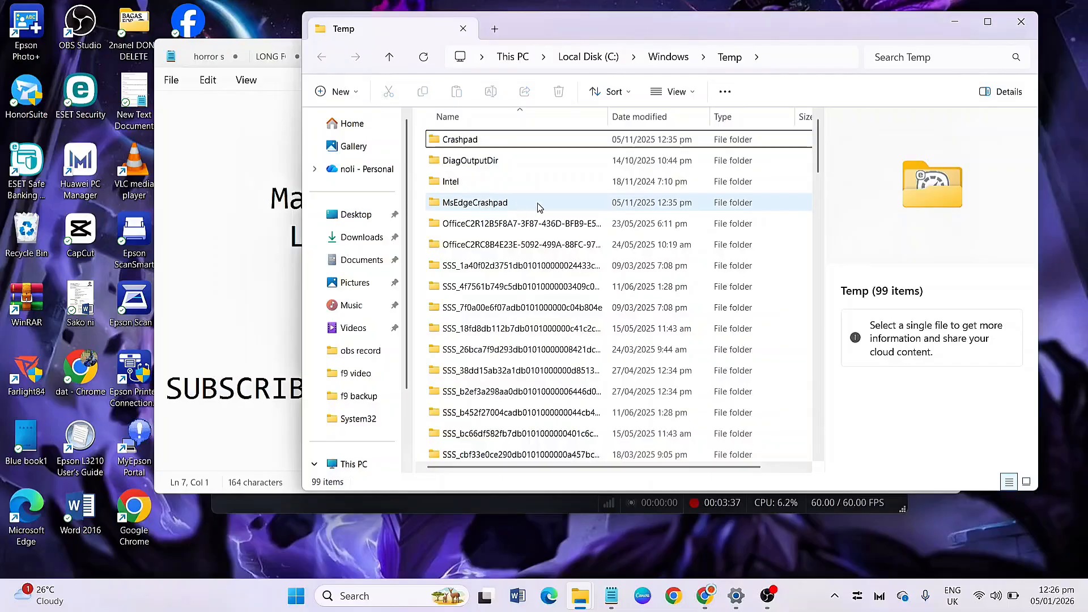
Permanently delete all items in the Windows Temp folder, skip and cancel the files in use, and close the folder window
key("ctrl+a")
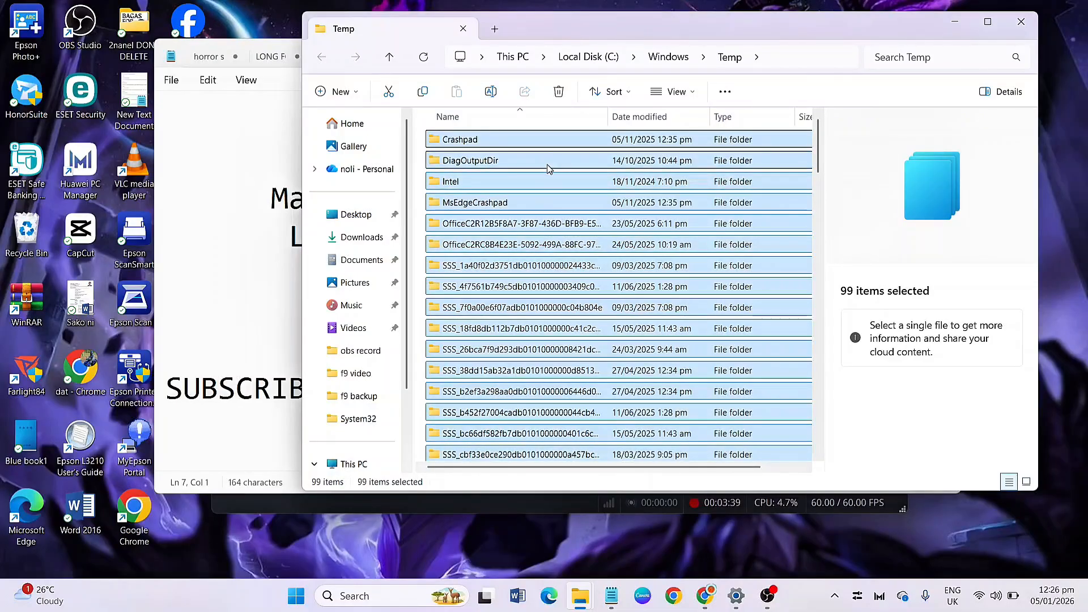
key("shift+Delete")
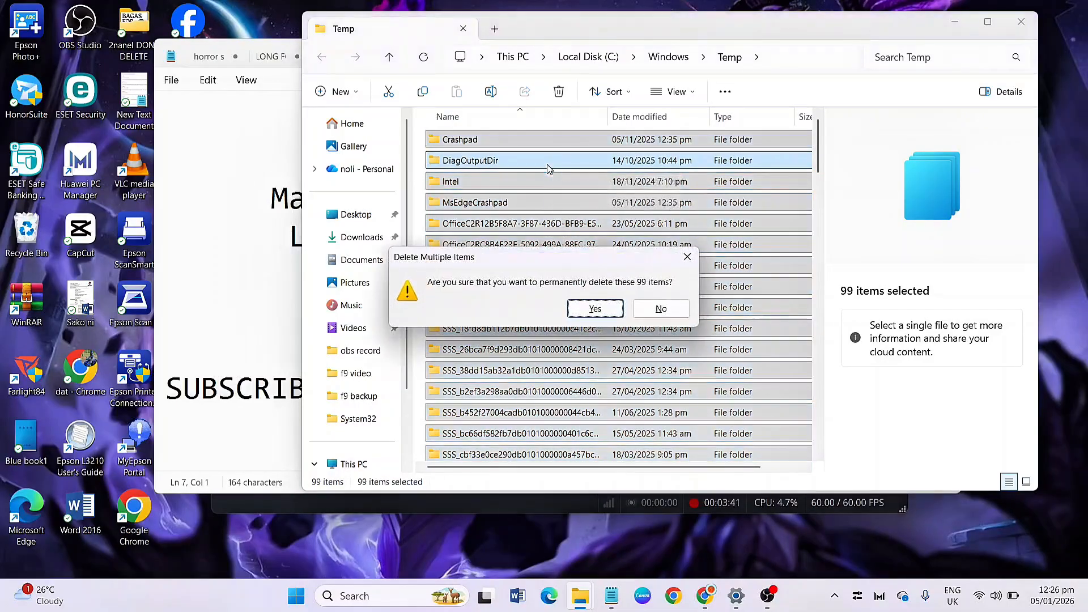
left_click(595, 309)
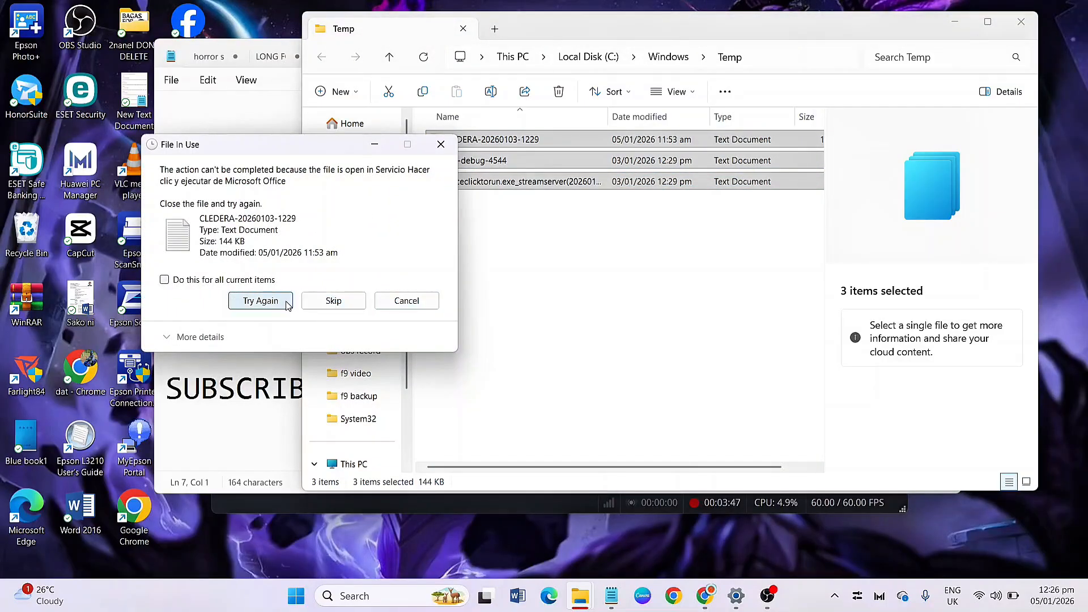
left_click(266, 302)
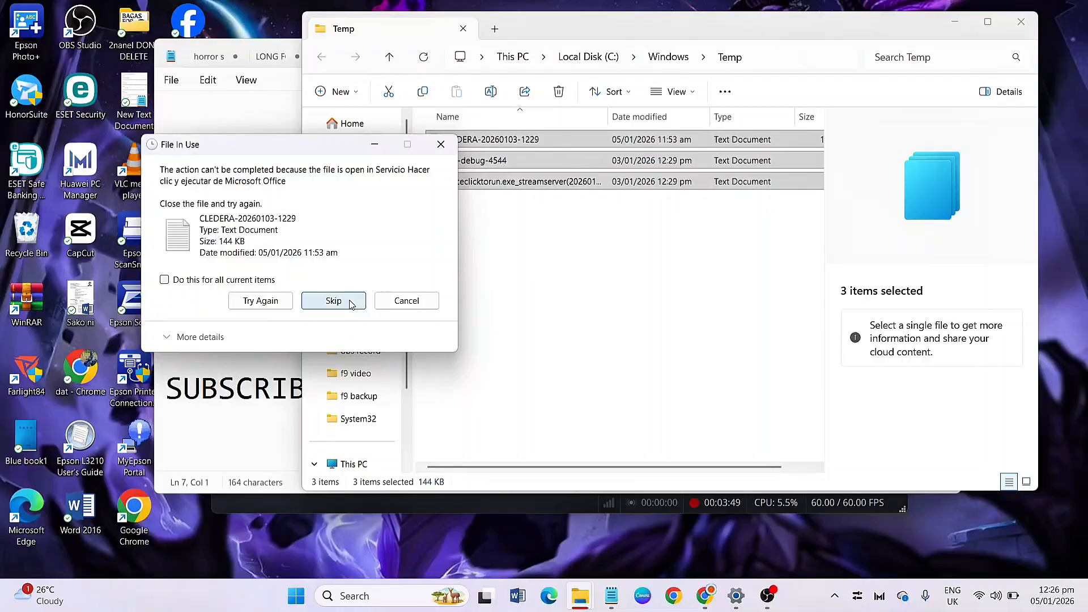
left_click(350, 304)
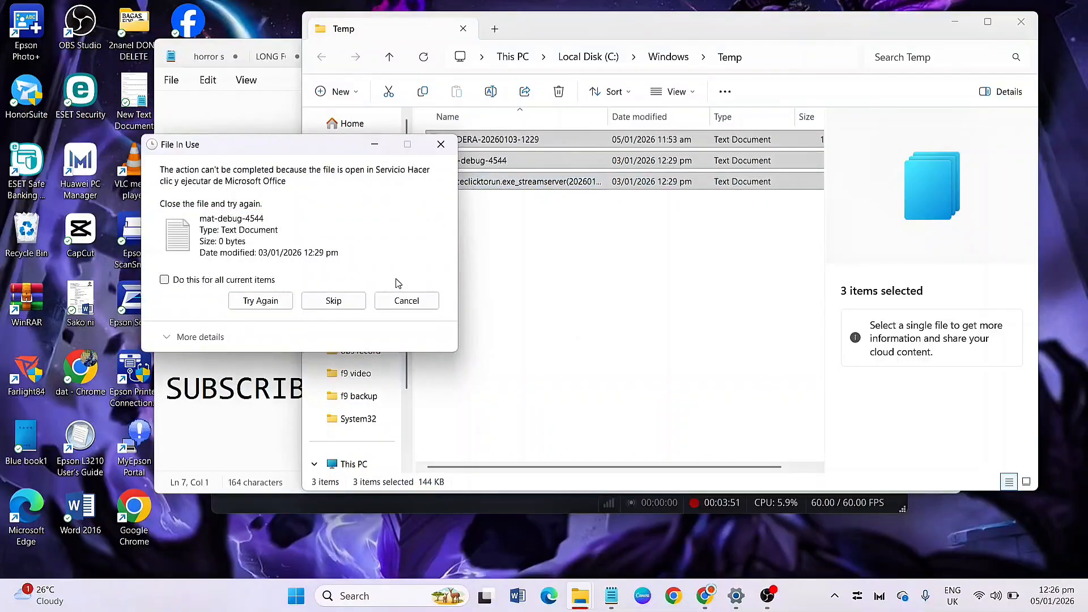
left_click(414, 311)
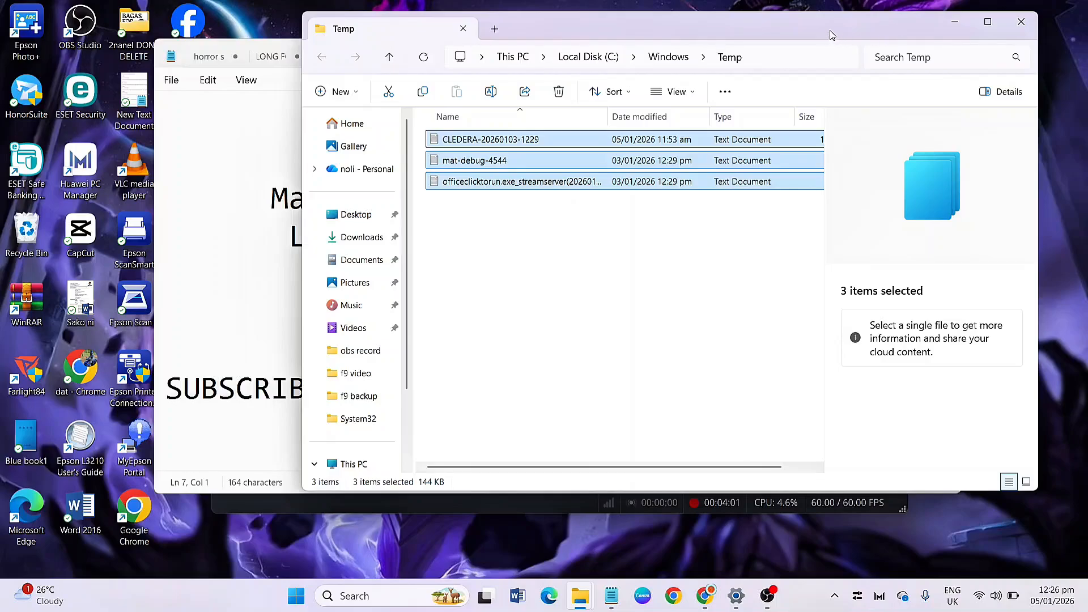
left_click_drag(831, 34, 734, 58)
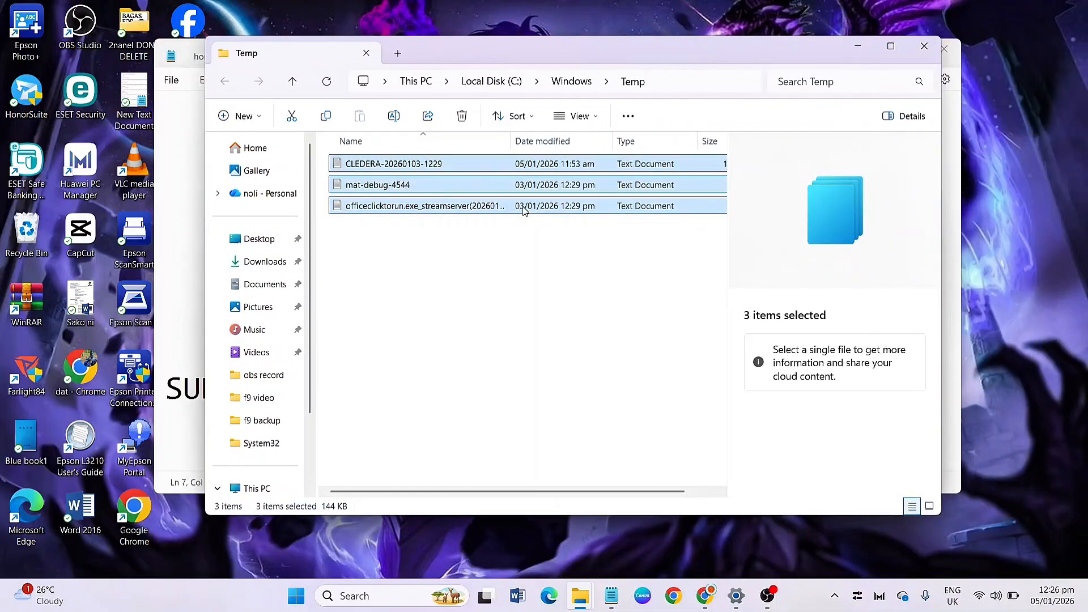
left_click(924, 49)
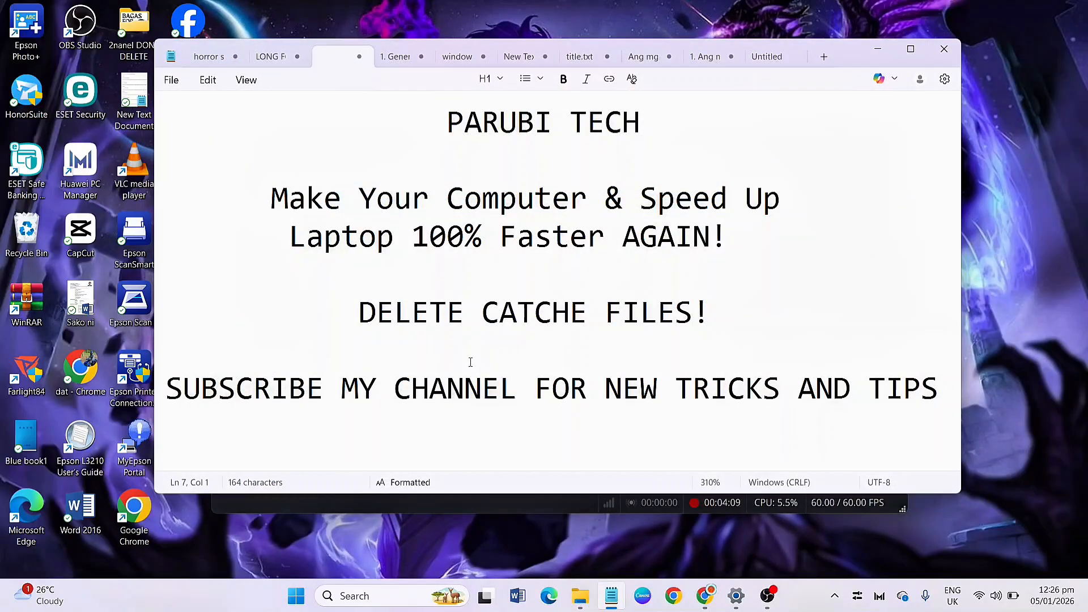
Open the user's AppData Temp folder by running "%temp%" from the Run dialog
key("super+r")
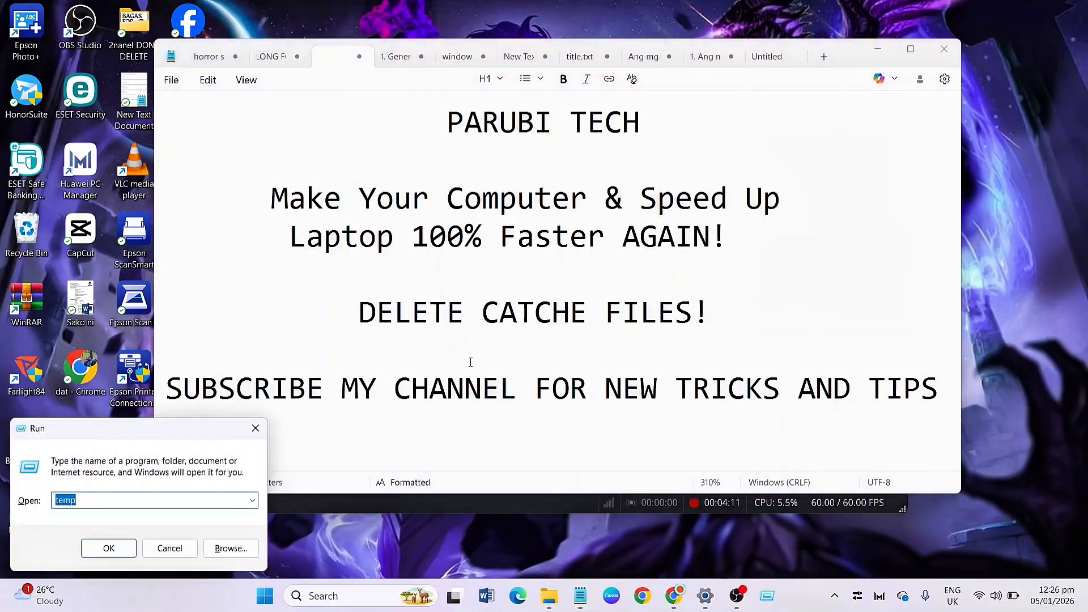
key("BackSpace")
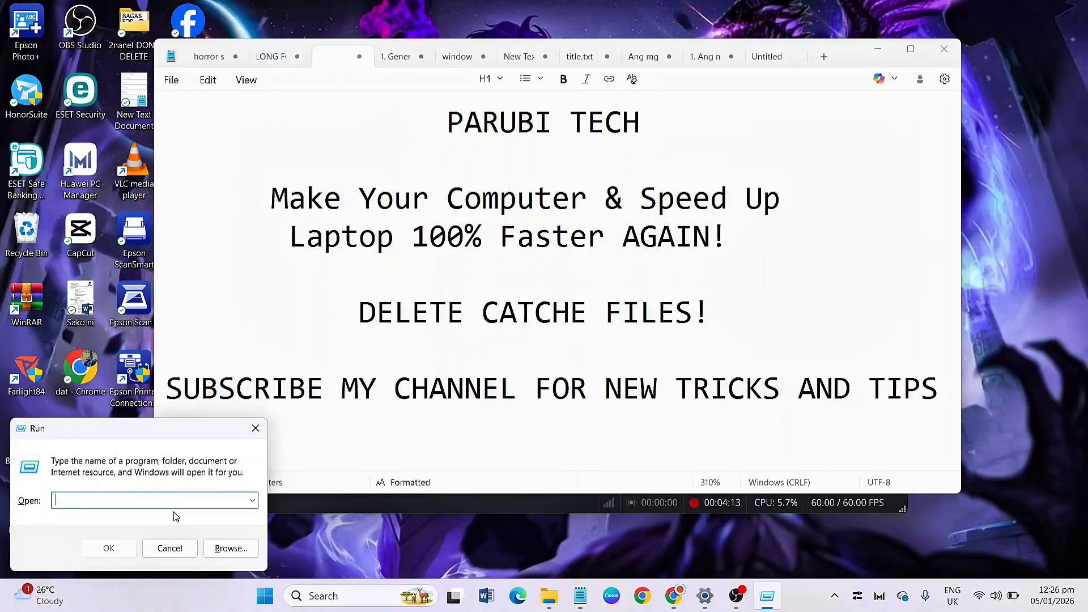
left_click(736, 596)
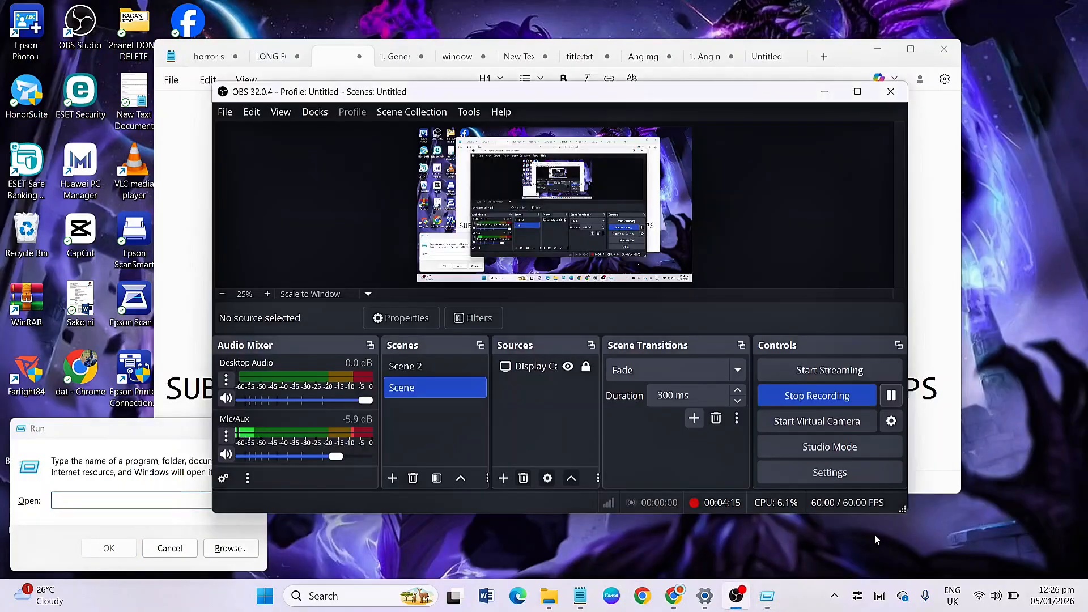
left_click(890, 396)
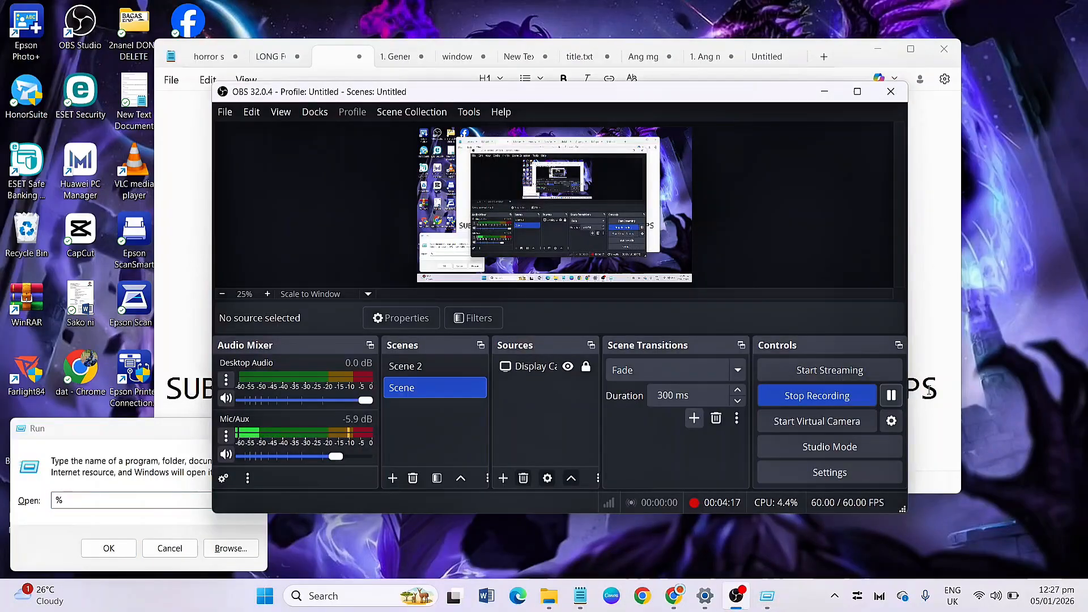
left_click(921, 391)
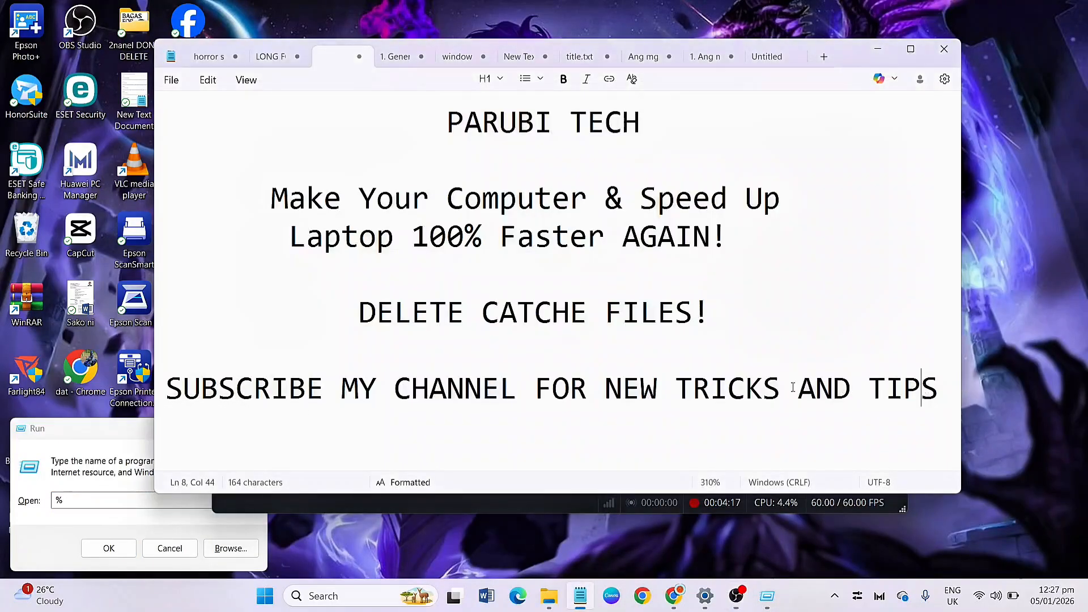
left_click_drag(105, 435, 303, 368)
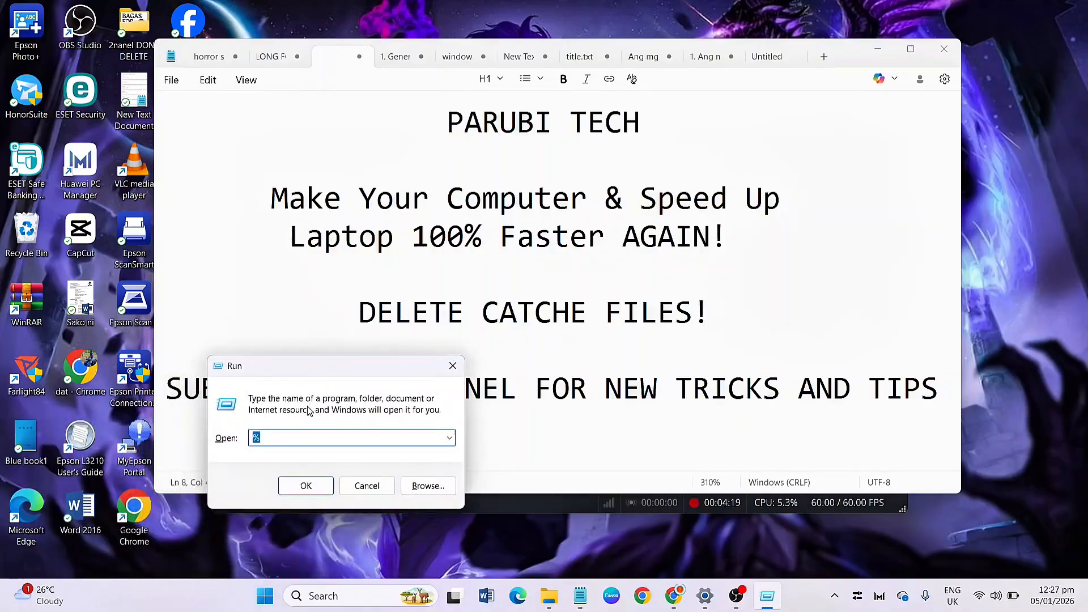
left_click(286, 436)
left_click(305, 486)
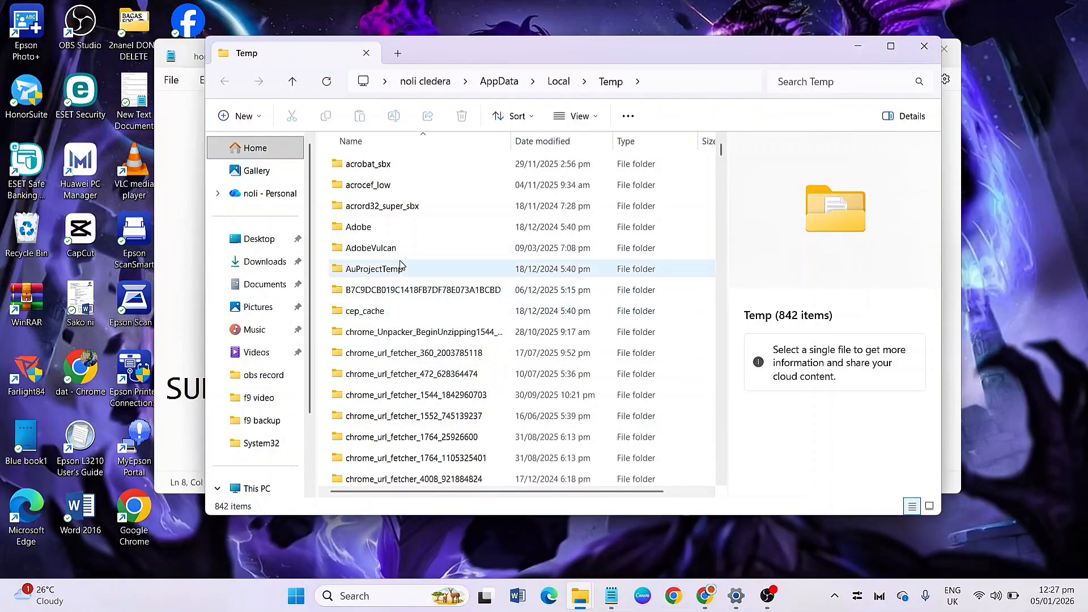
Look inside the Adobe subfolder and return to the user Temp folder's list
double_click(400, 227)
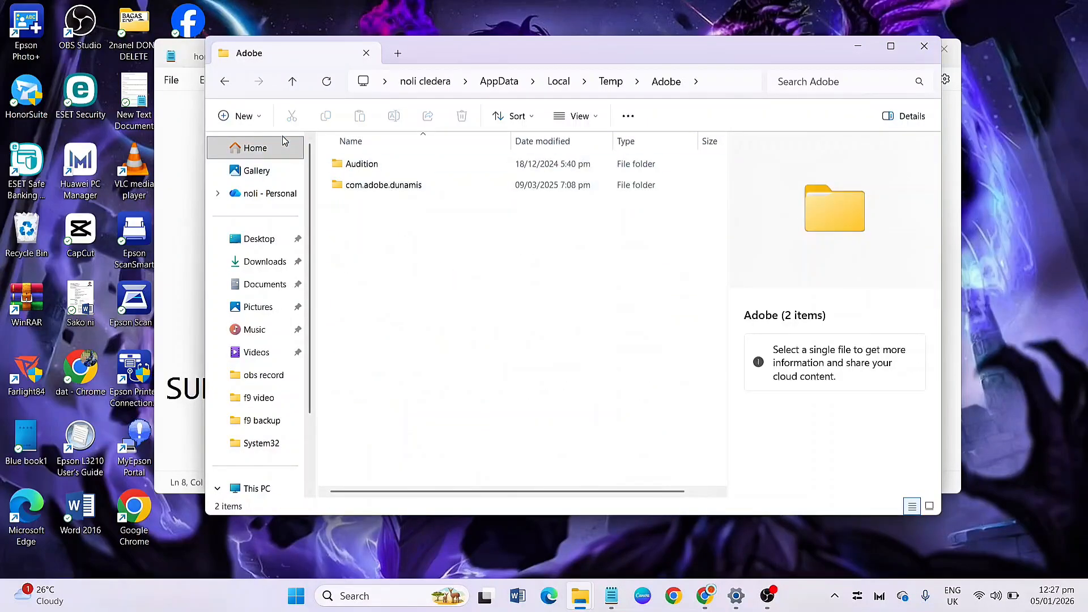
left_click(225, 79)
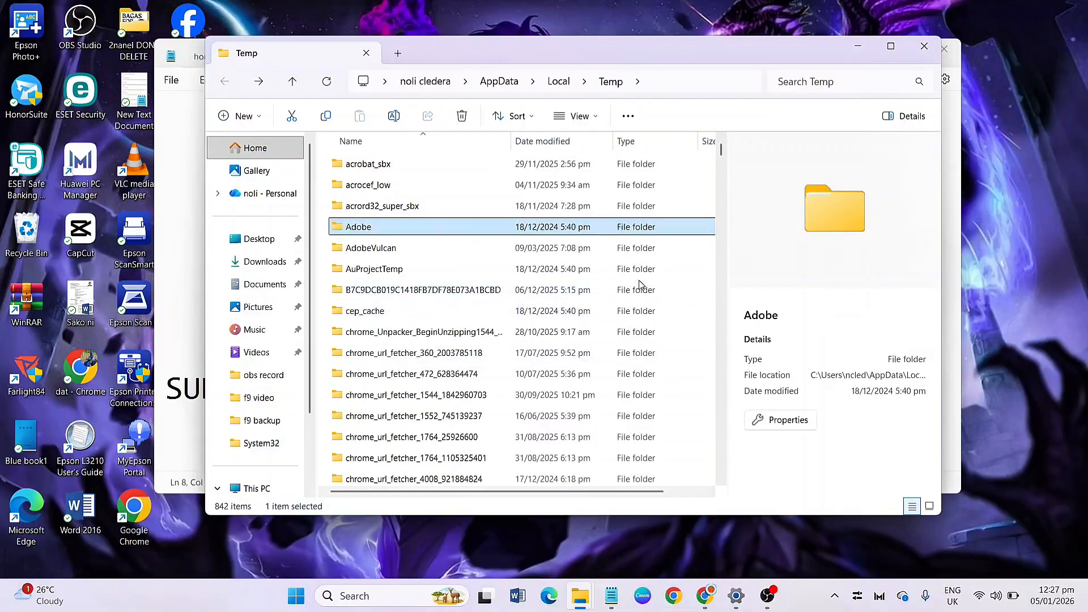
mouse_move(720, 150)
left_mouse_down()
mouse_move(710, 453)
mouse_move(719, 149)
left_mouse_up()
Permanently delete all items in the user Temp folder, skipping every file and folder that is in use
key("ctrl+a")
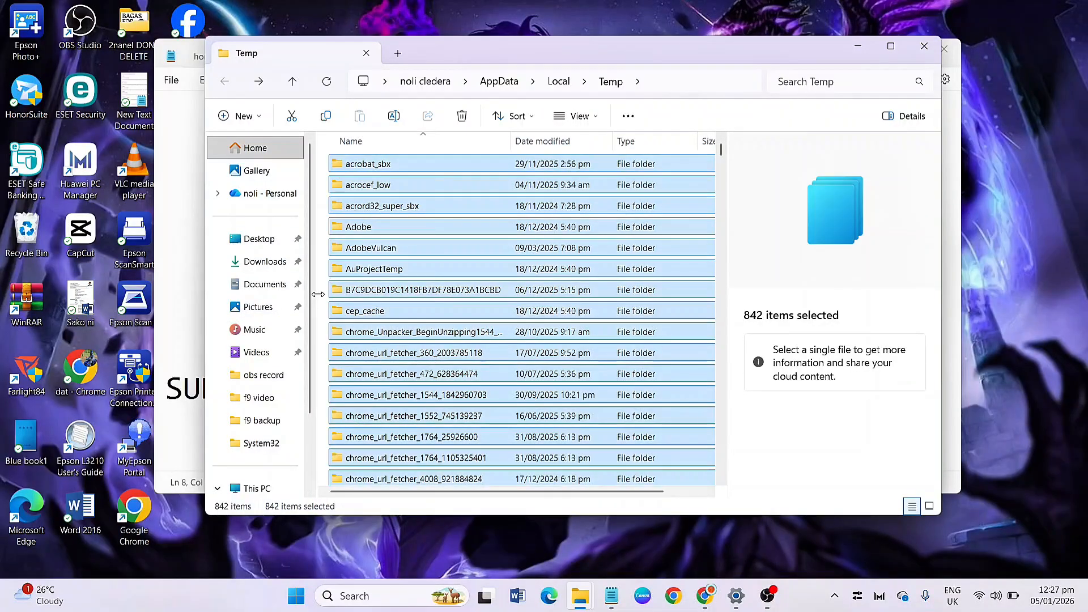
key("shift+Delete")
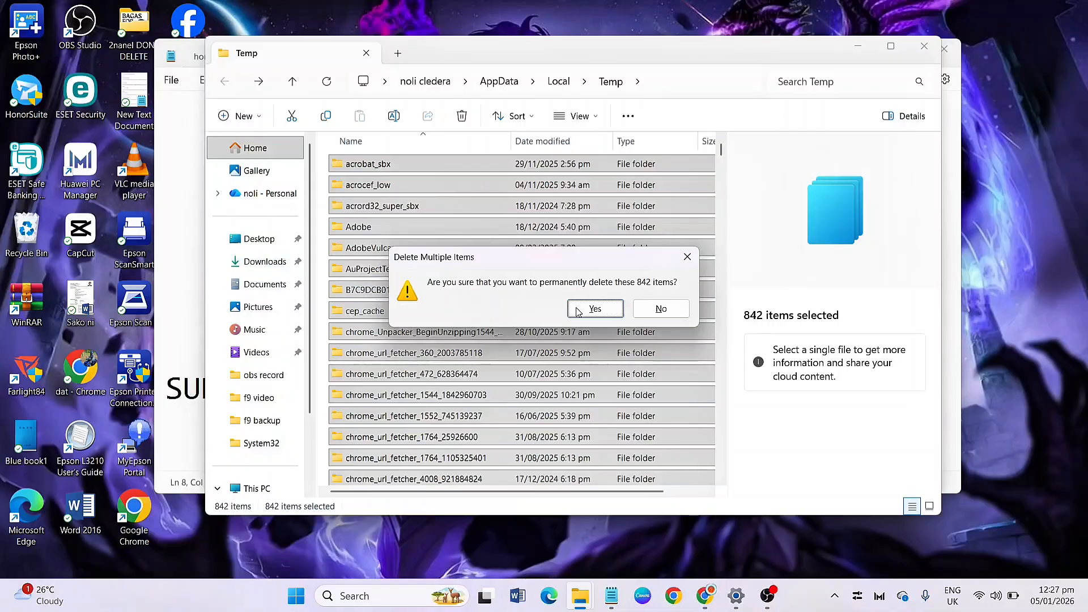
left_click(593, 310)
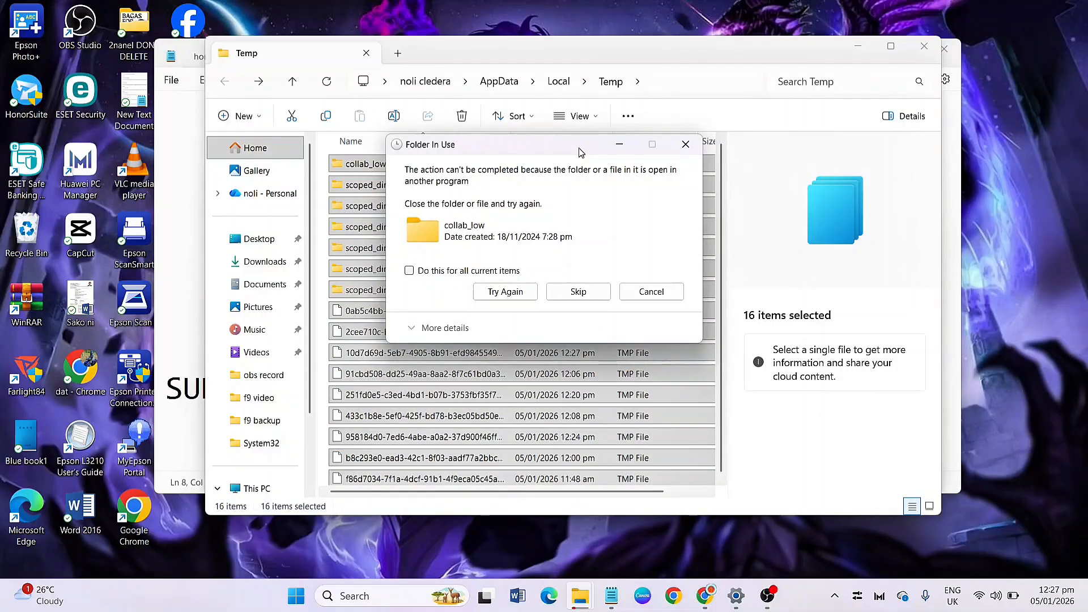
left_click(604, 294)
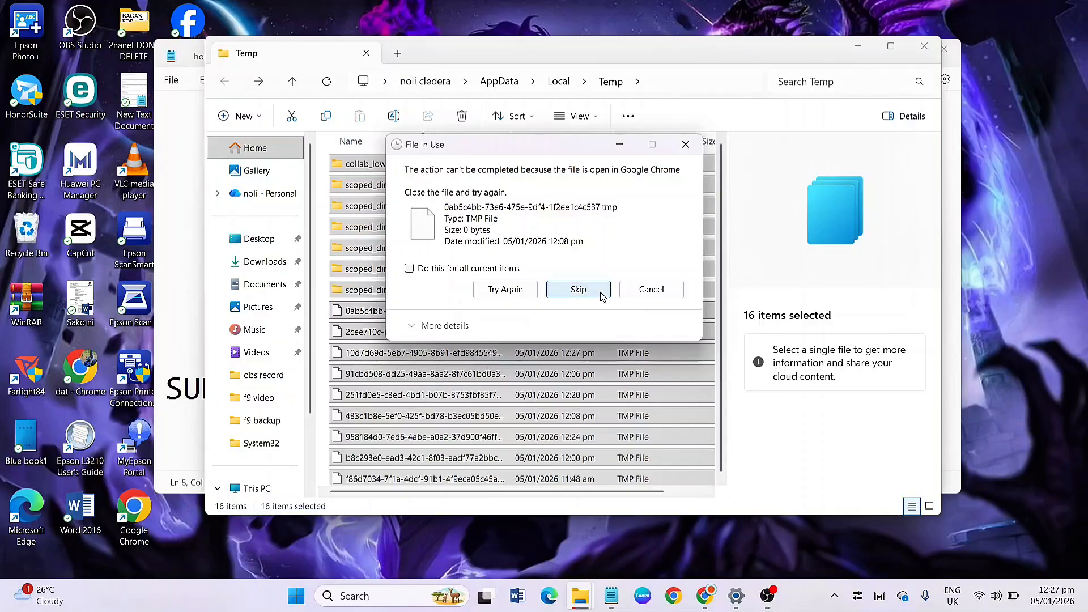
left_click(603, 292)
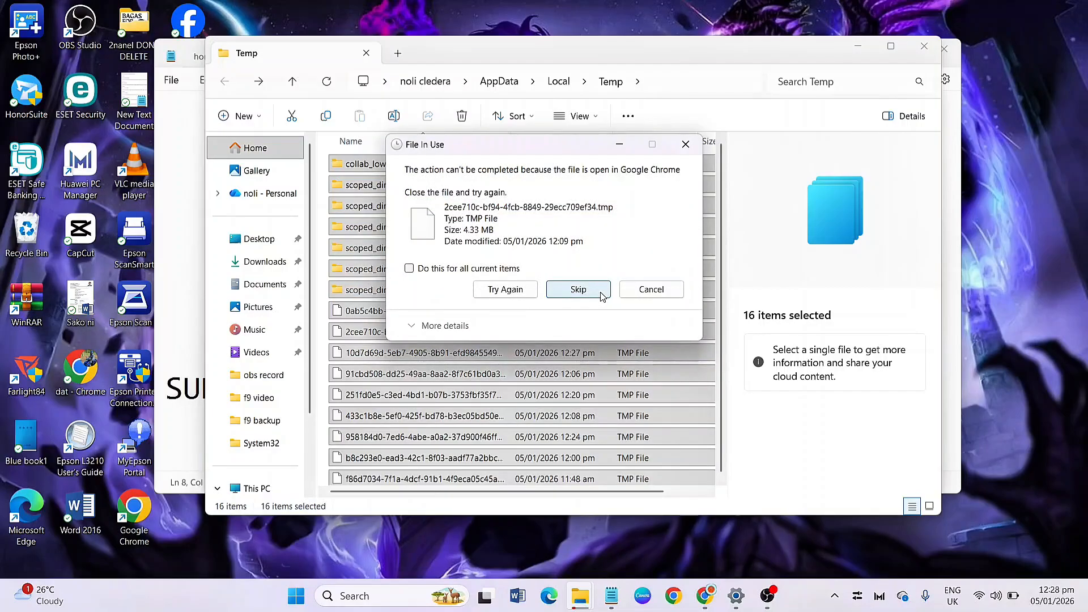
left_click(602, 294)
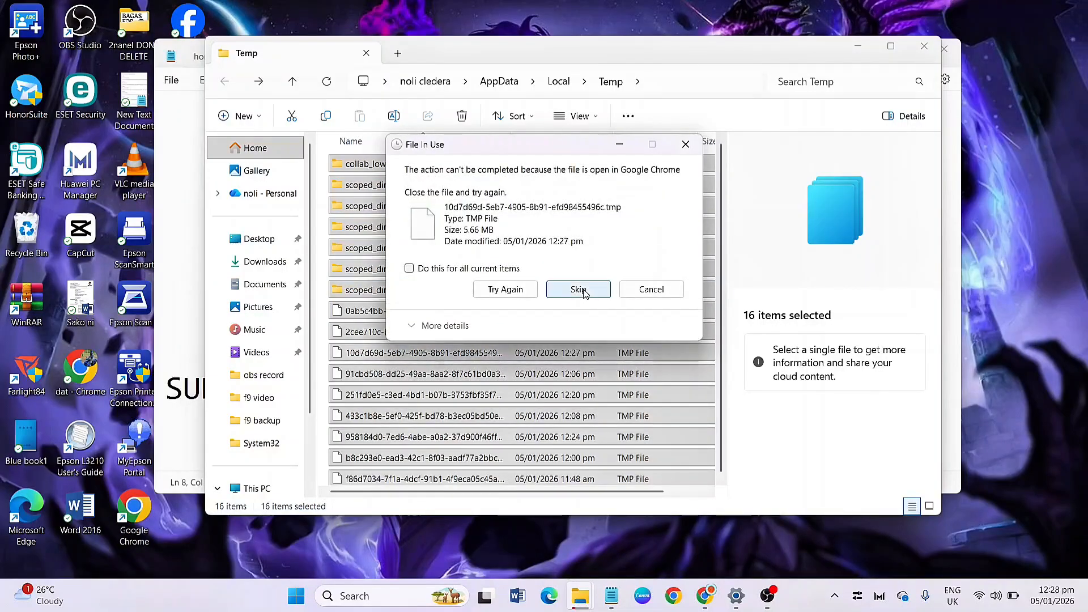
left_click(519, 292)
left_click(417, 269)
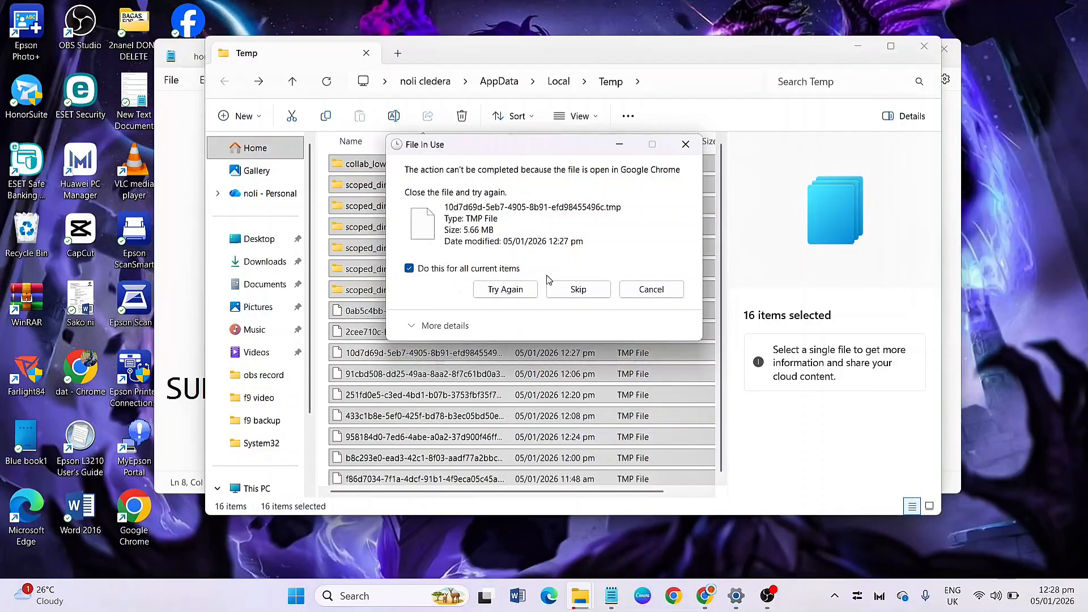
left_click(584, 291)
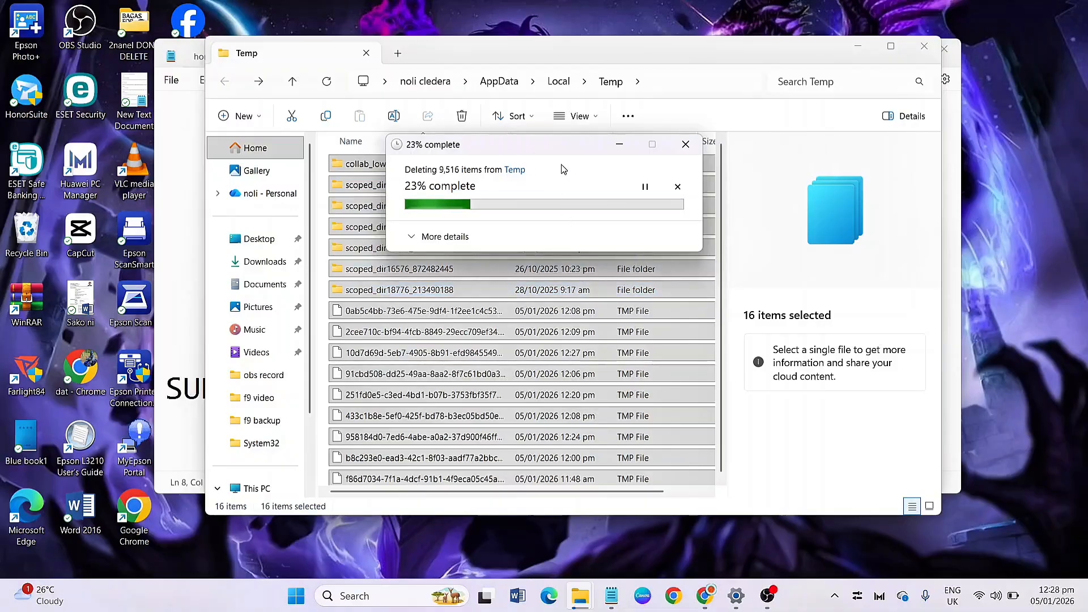
left_click_drag(560, 152, 528, 215)
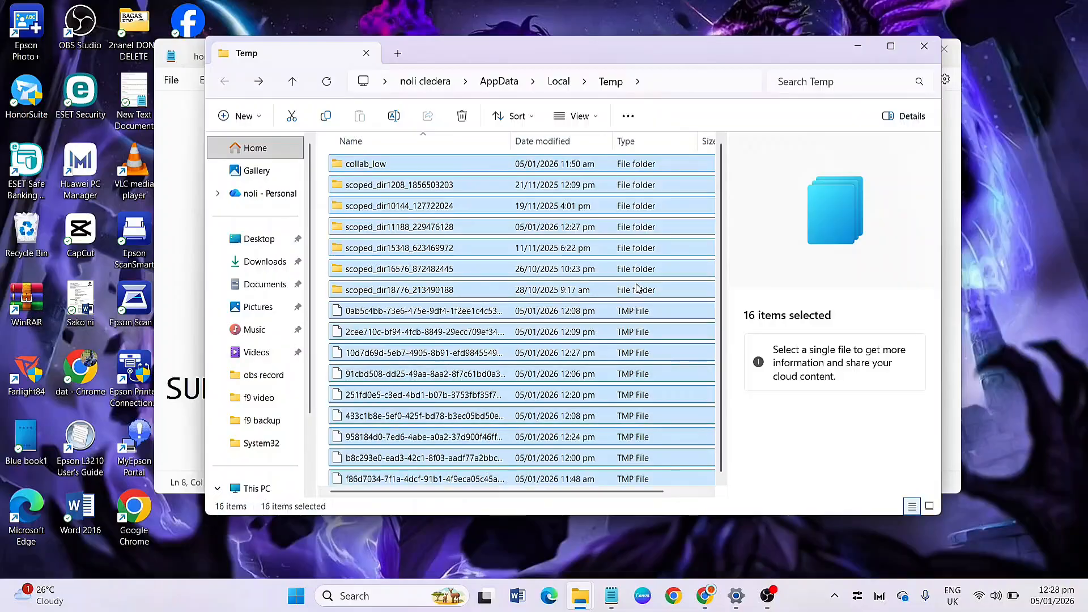
Look over the leftover items in the user Temp folder and close its window
left_click(430, 247)
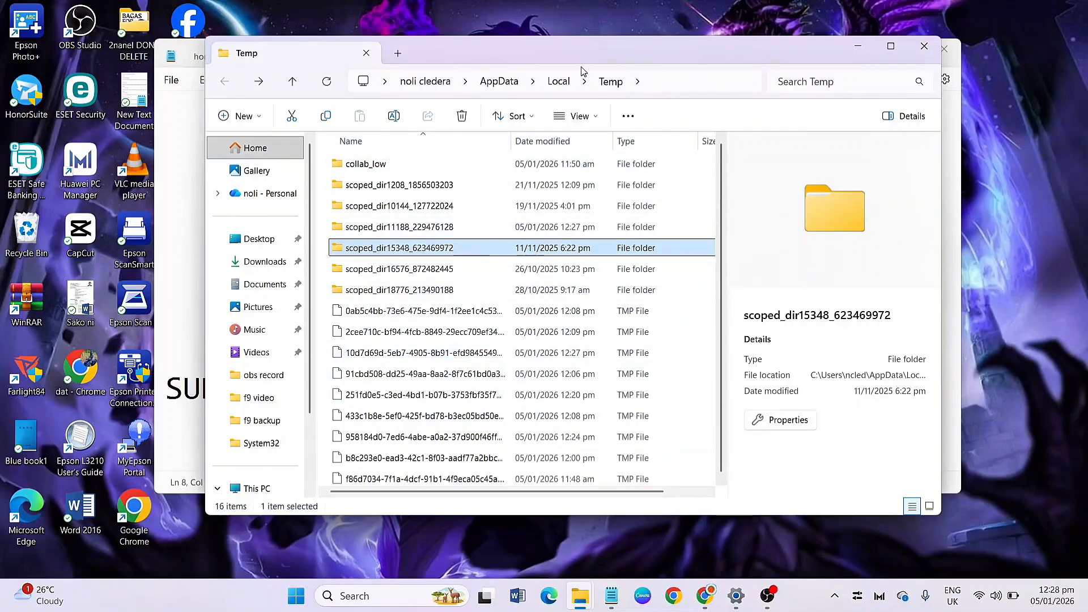
left_click_drag(570, 55, 515, 76)
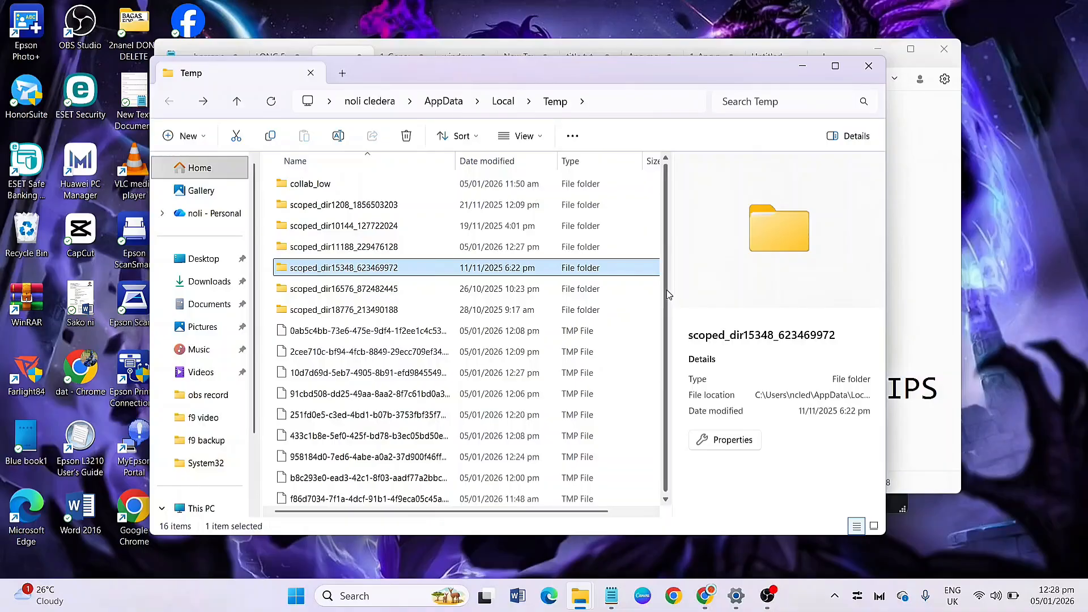
scroll(667, 294, "down", 1)
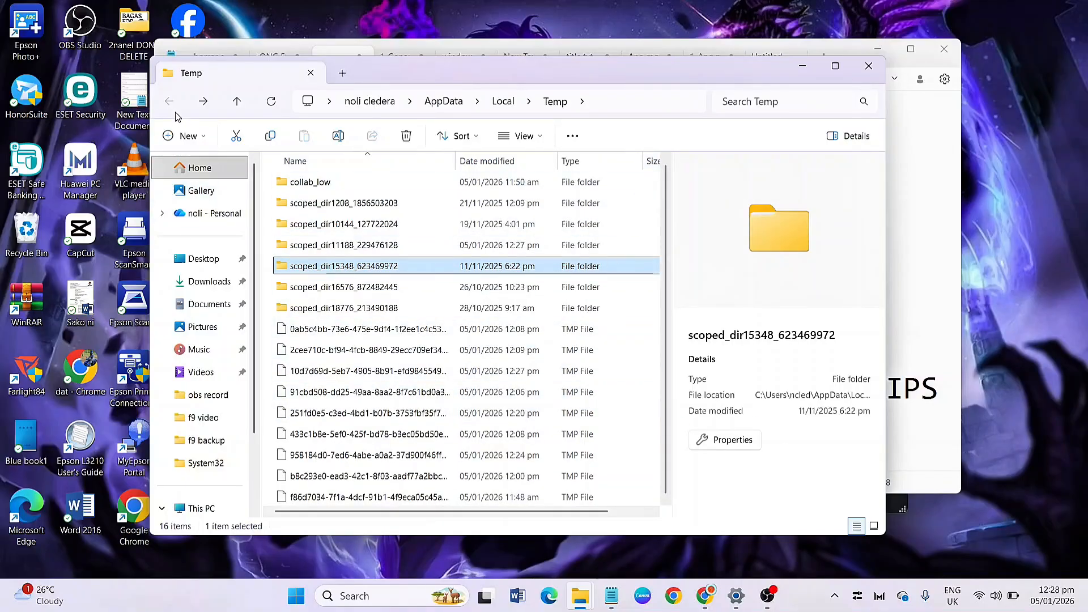
left_click(869, 66)
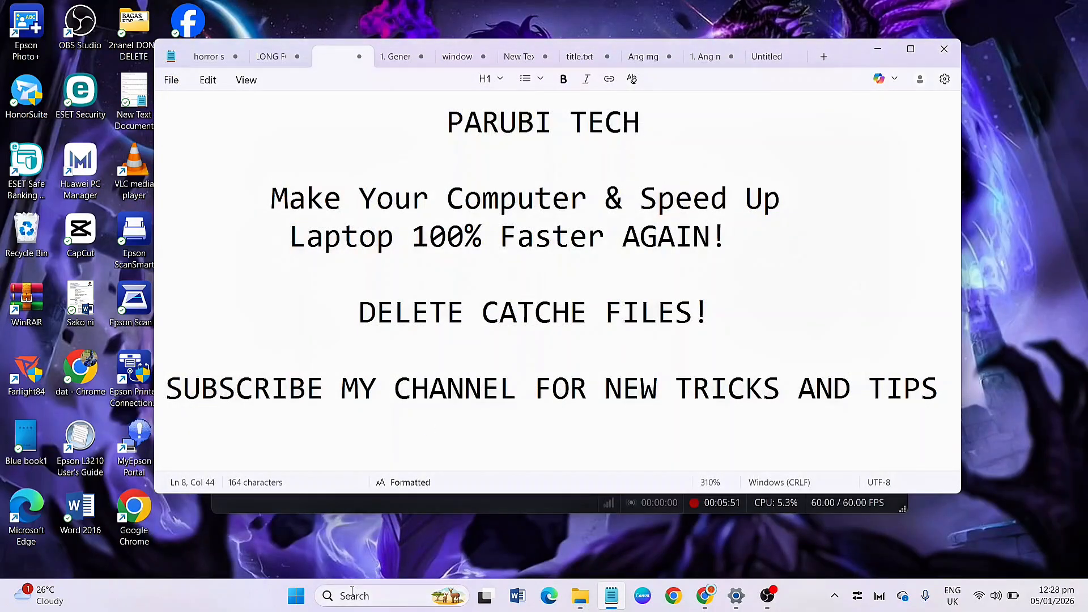
Launch Disk Clean-up by running "cleanmgr" from the Run dialog and scan drive C:
key("super+r")
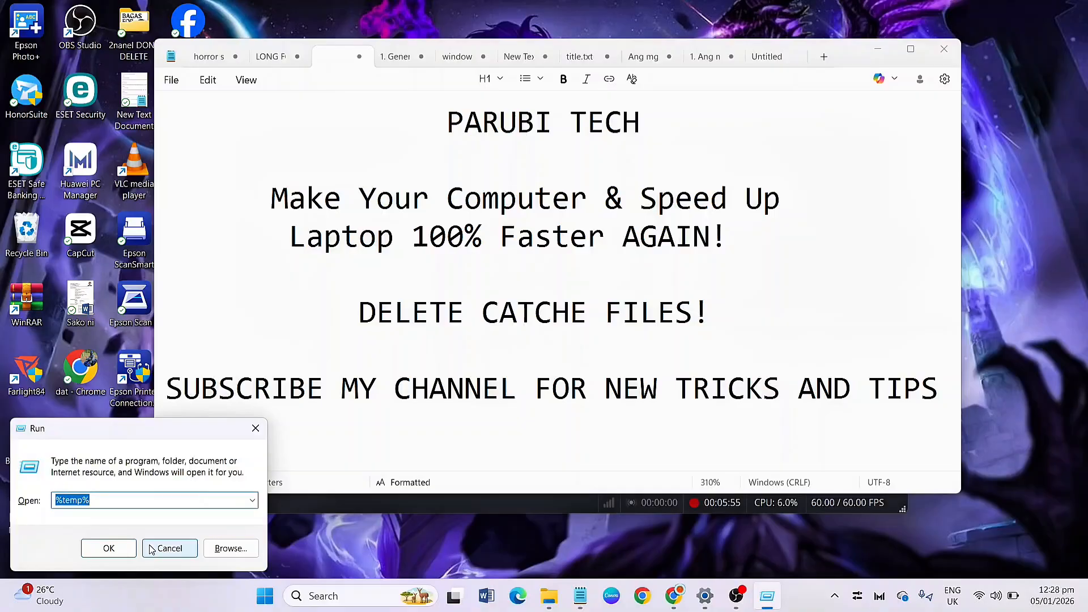
type("cleanmgr")
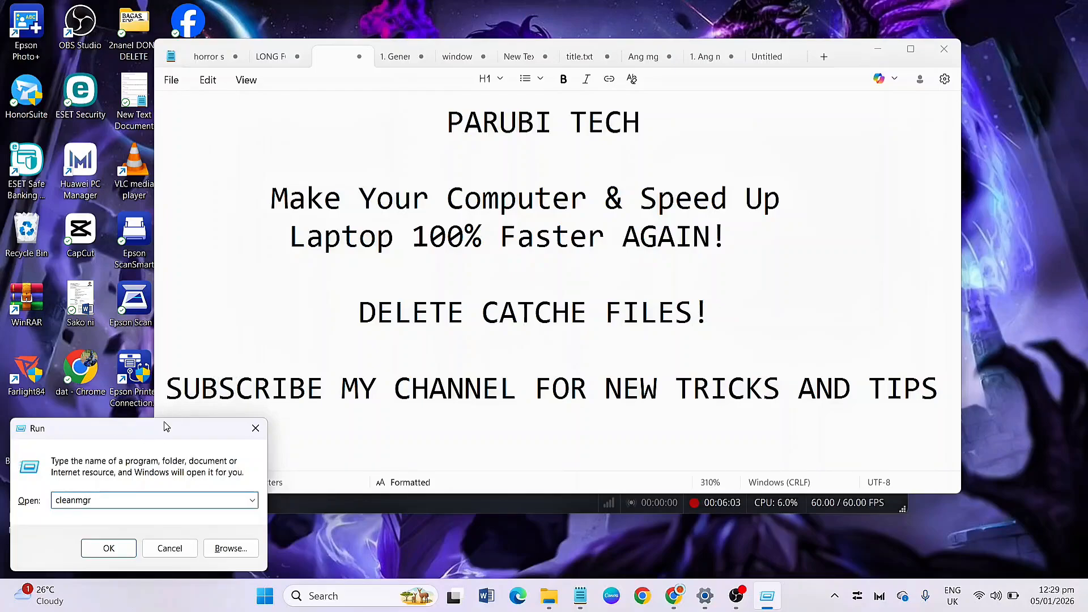
left_click_drag(167, 426, 415, 312)
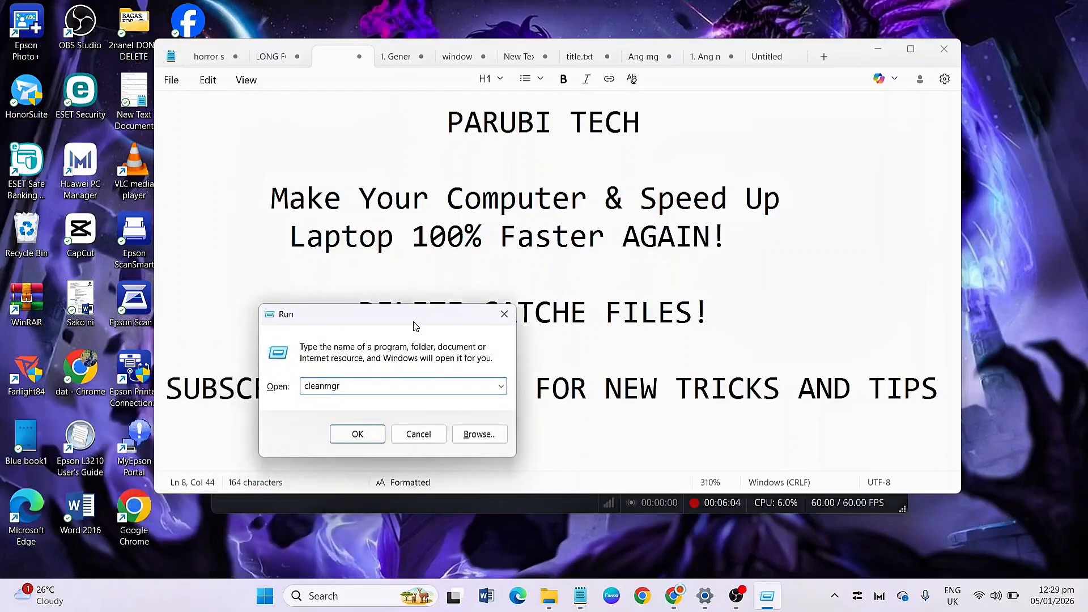
left_click(358, 435)
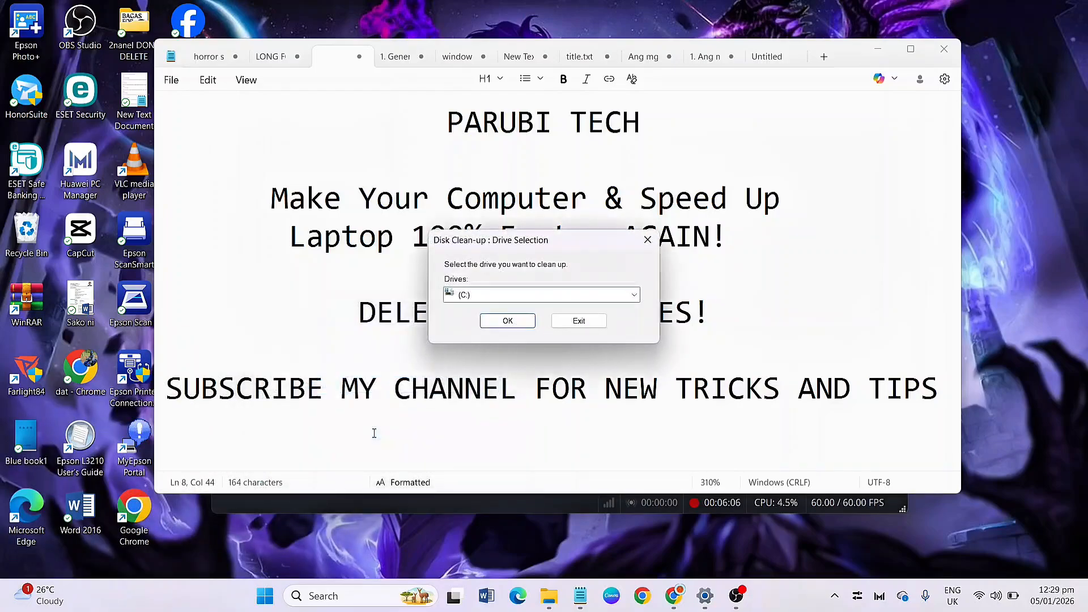
left_click(526, 320)
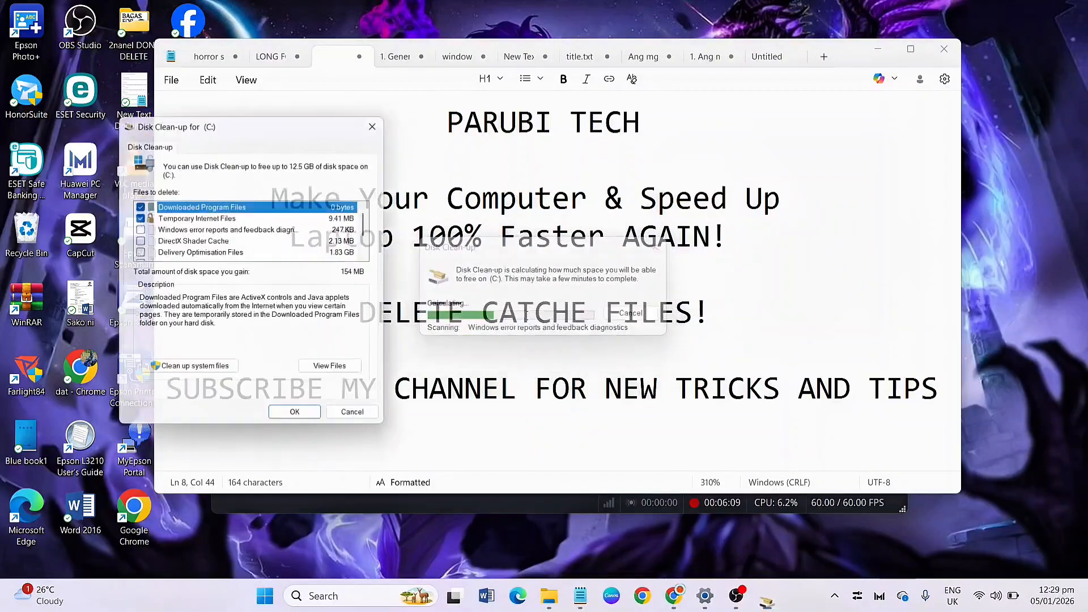
left_click_drag(291, 121, 440, 96)
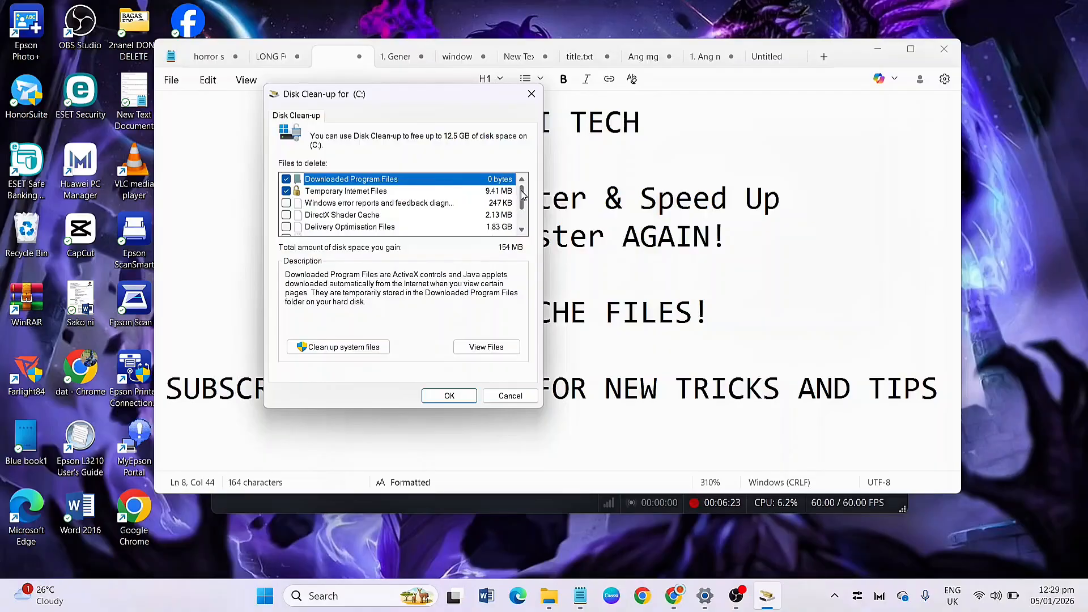
Select every file category for drive C:, including Delivery Optimisation Files, Recycle Bin and Temporary files, and permanently delete them
left_click_drag(523, 195, 528, 220)
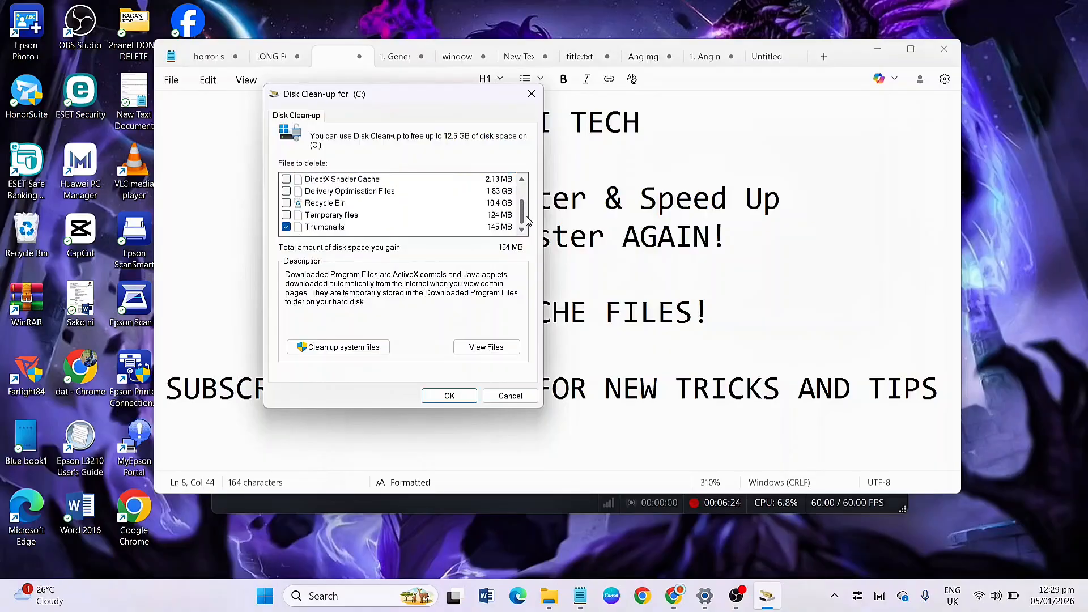
left_click(286, 203)
left_click(286, 191)
left_click(286, 179)
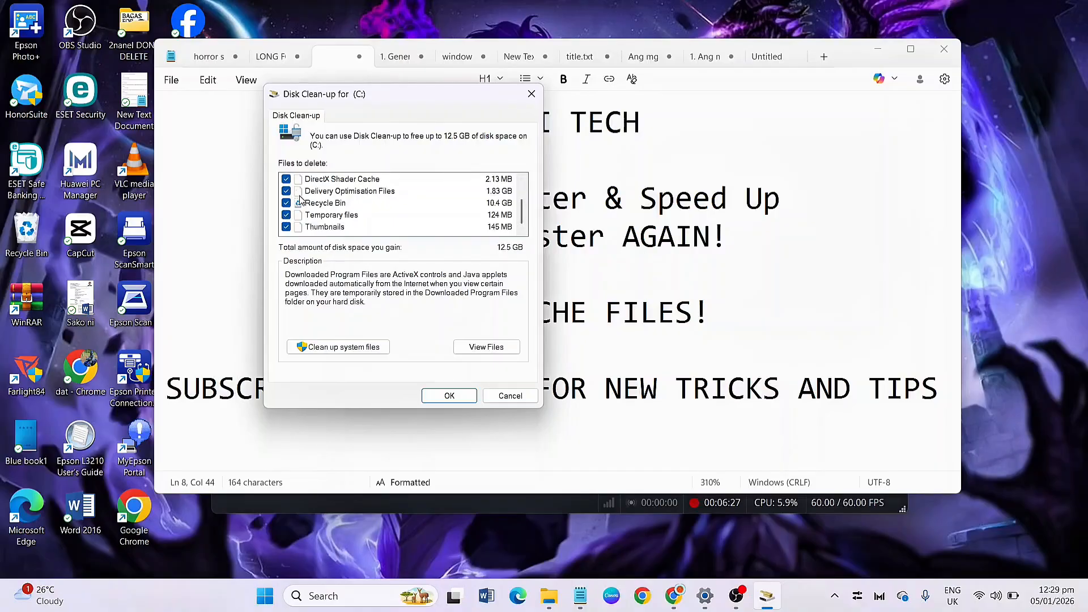
scroll(295, 213, "up", 1)
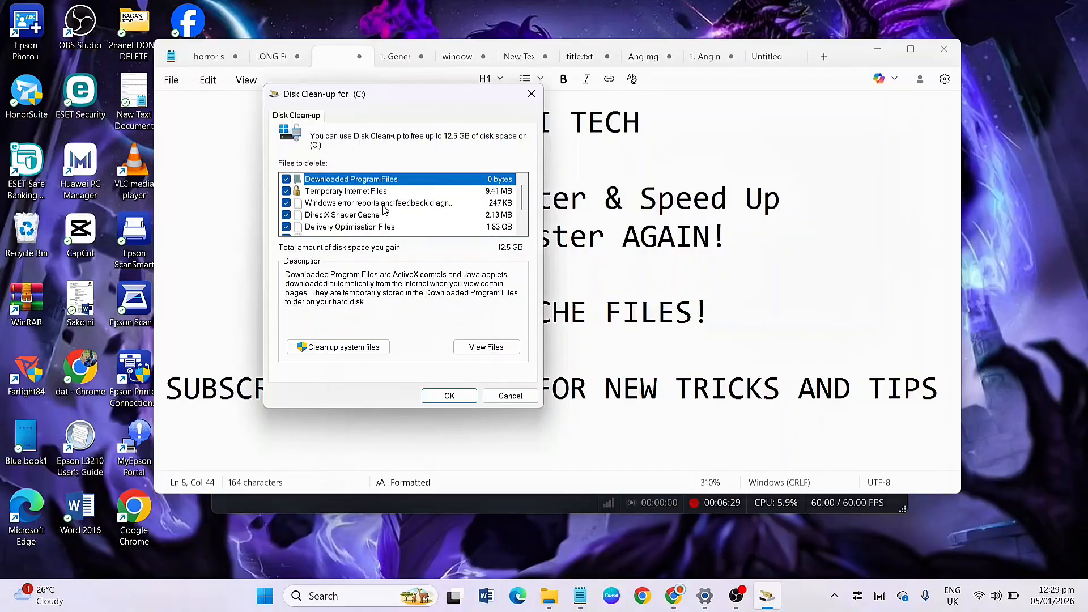
scroll(380, 210, "down", 1)
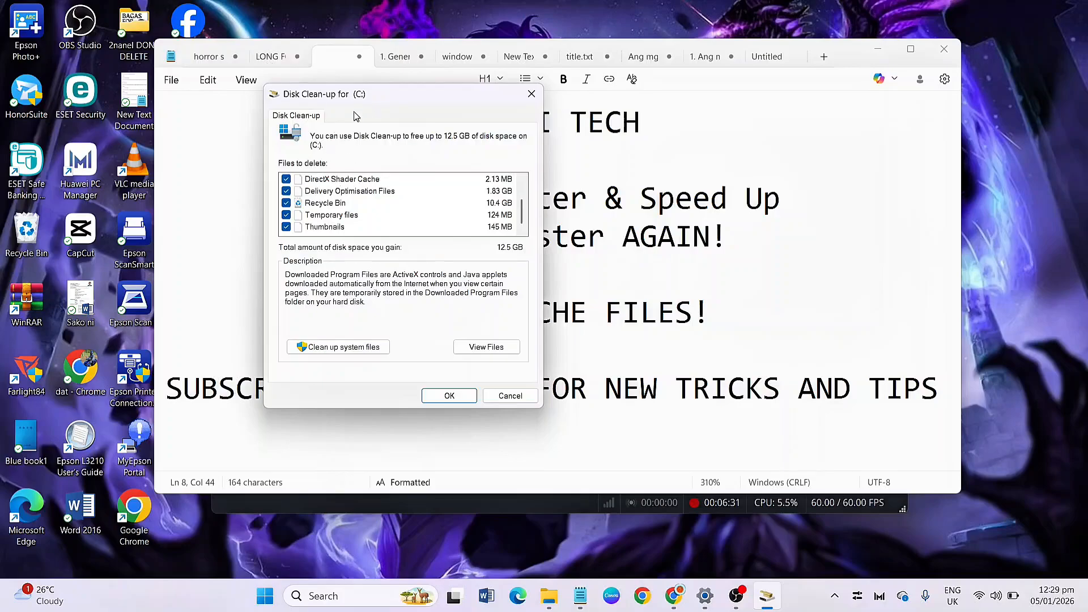
left_click(458, 399)
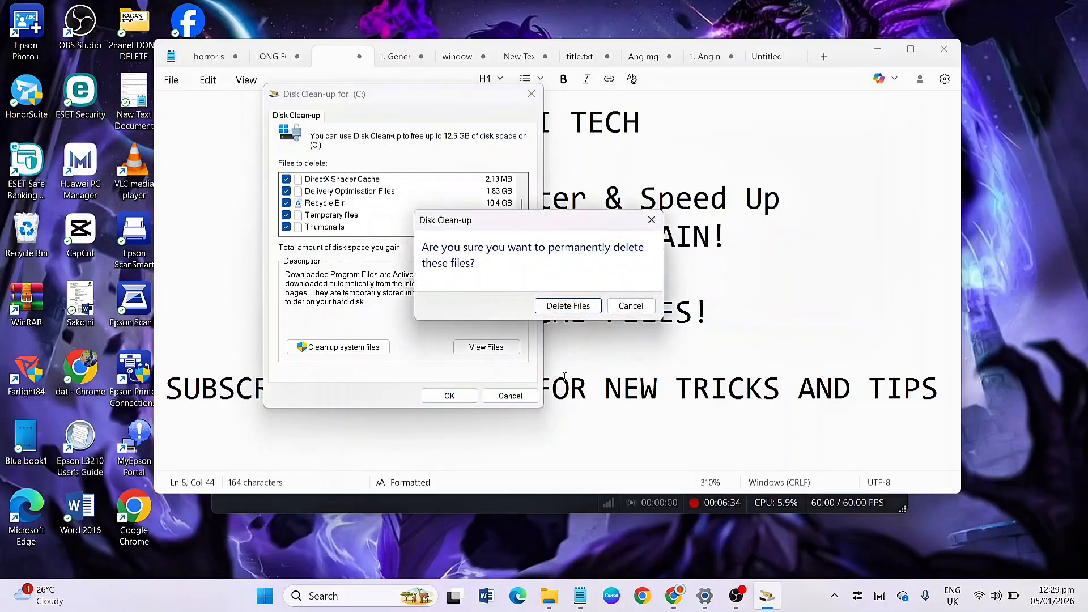
left_click(589, 310)
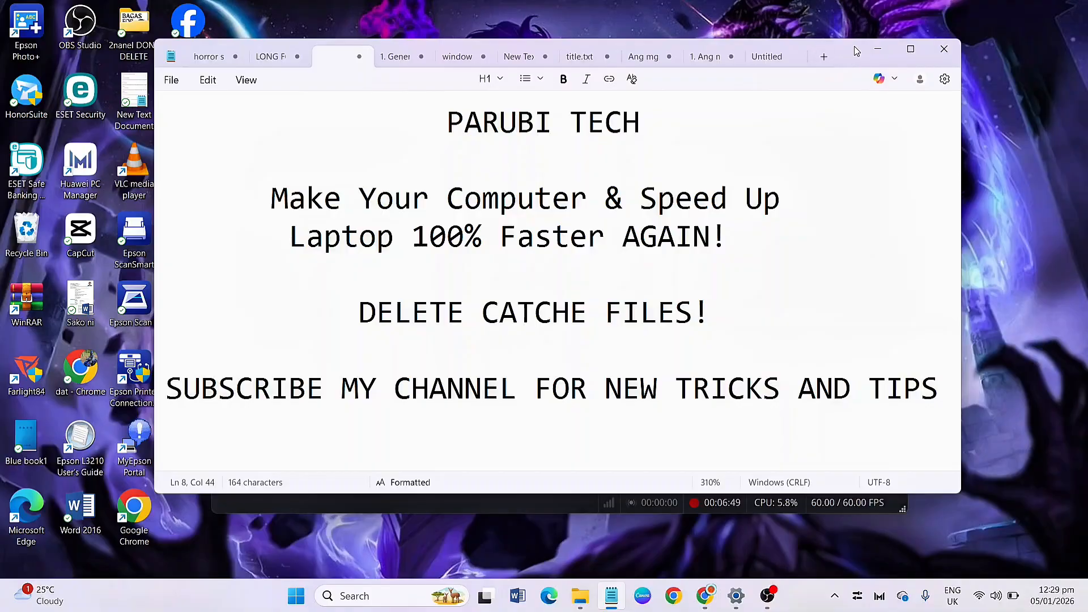
left_click_drag(857, 51, 823, 86)
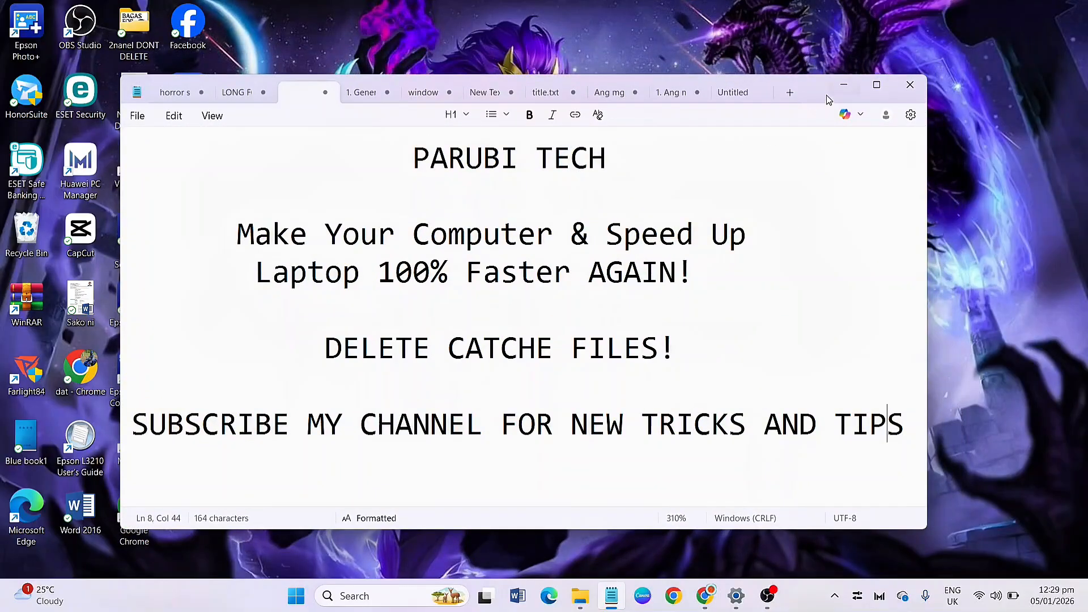
left_click_drag(814, 87, 814, 81)
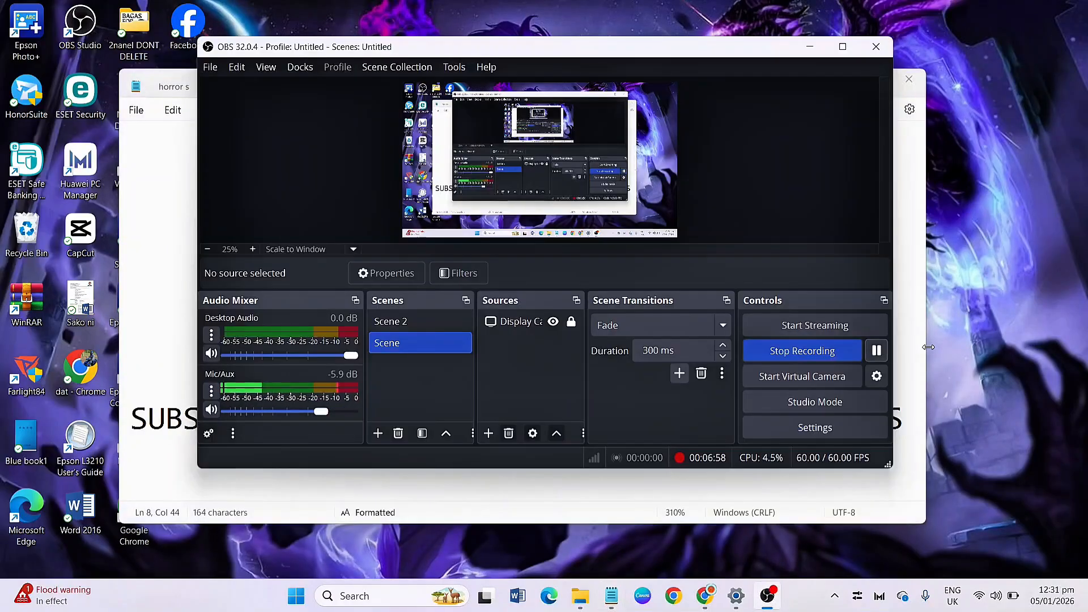
left_click(914, 347)
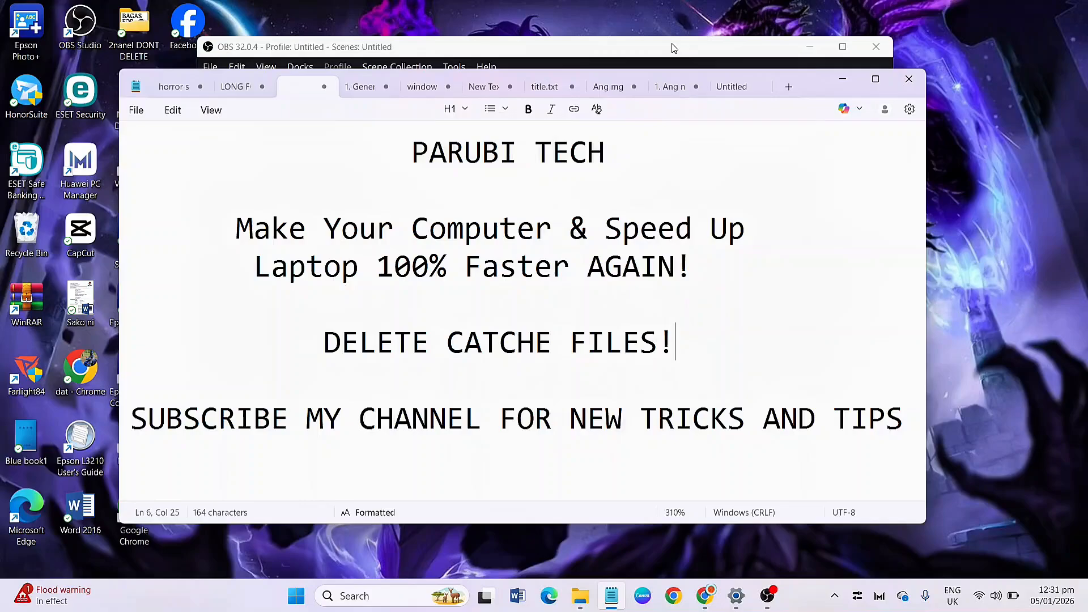
left_click_drag(674, 48, 660, 58)
left_click(136, 187)
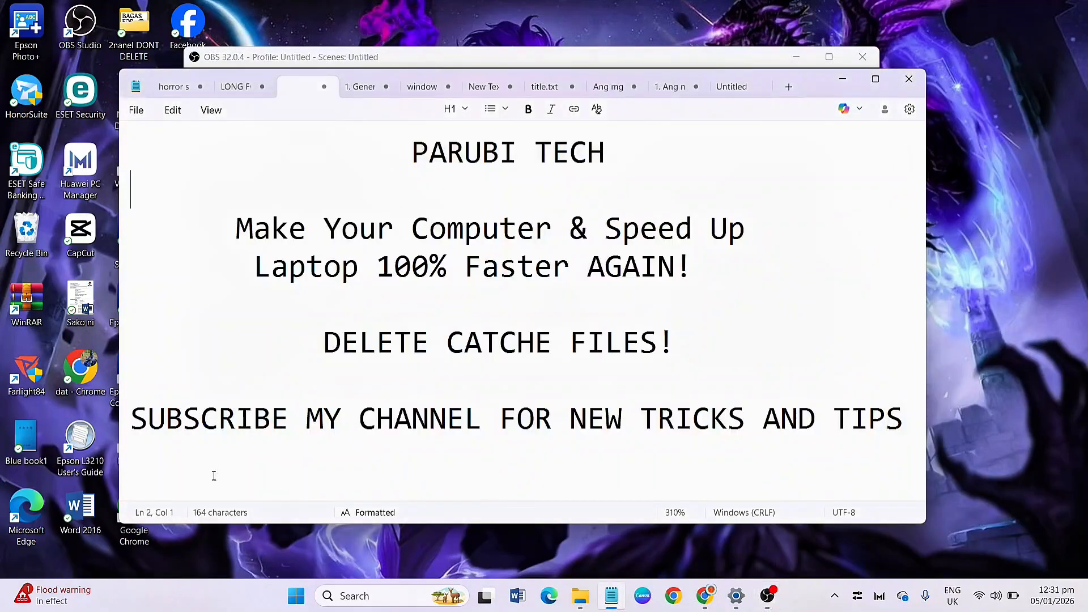
Open the Storage page of the System settings in Windows Settings
left_click(358, 599)
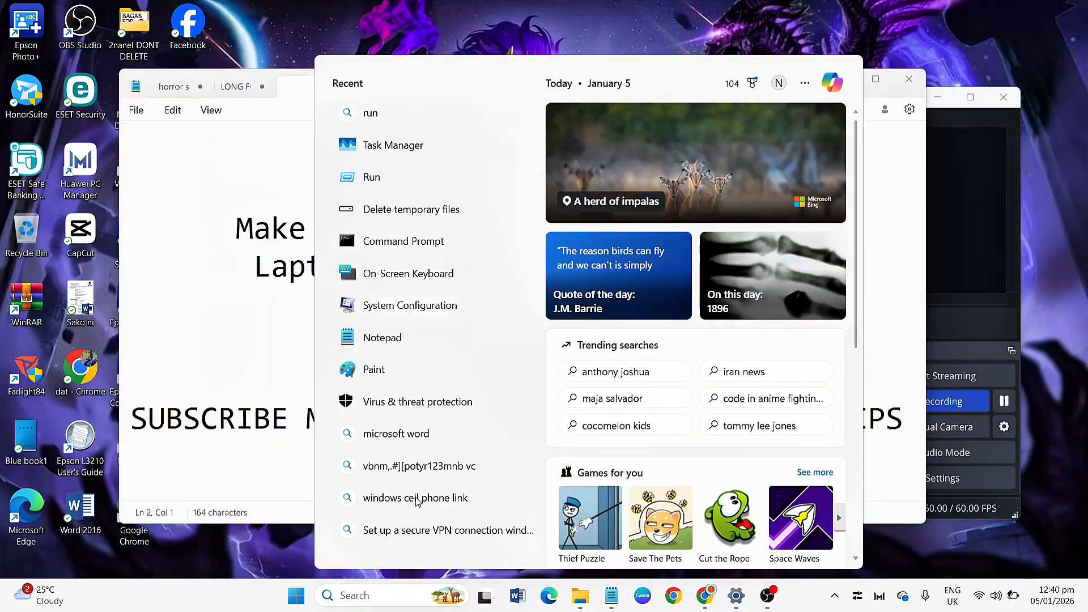
left_click(296, 596)
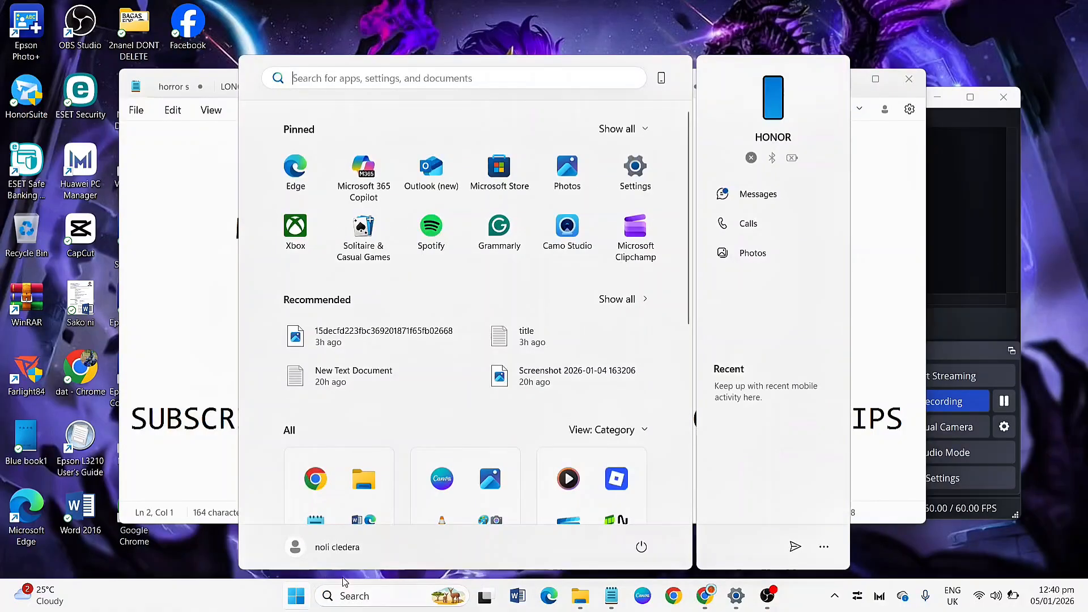
left_click(633, 177)
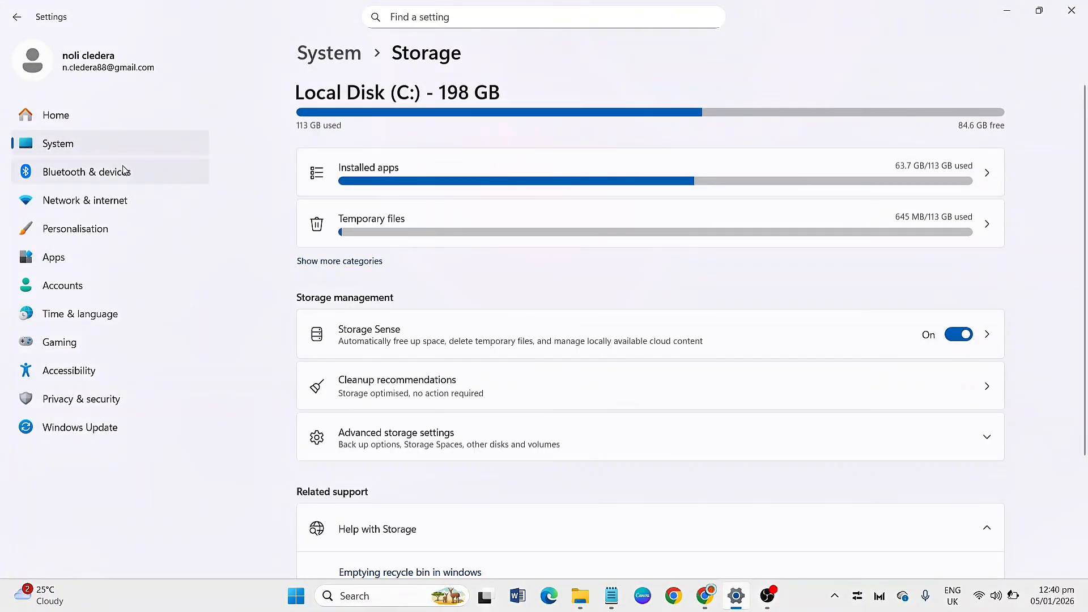
left_click(85, 120)
left_click(88, 145)
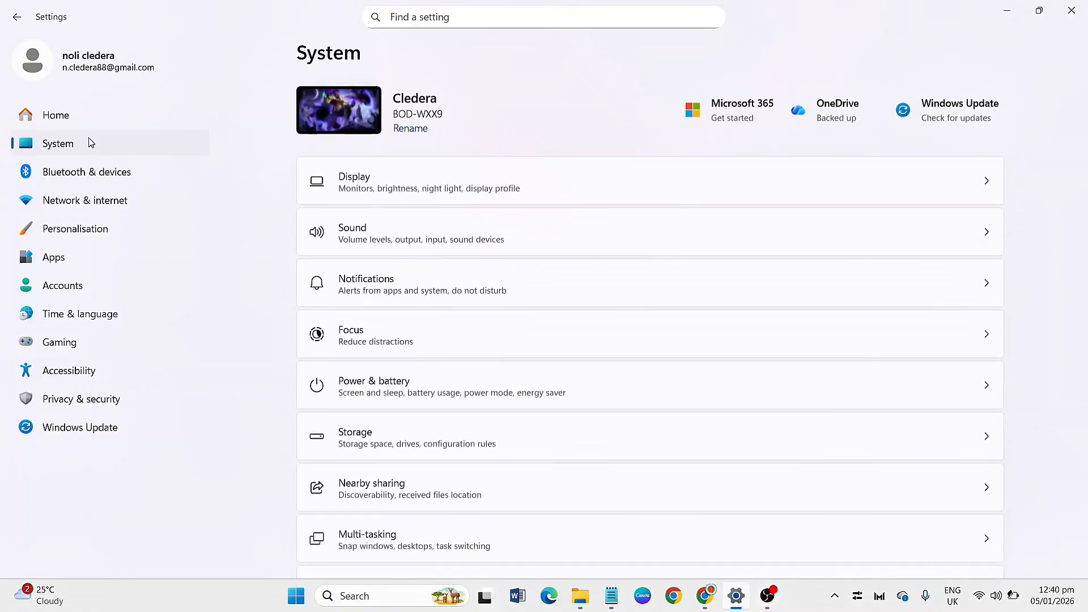
left_click(446, 455)
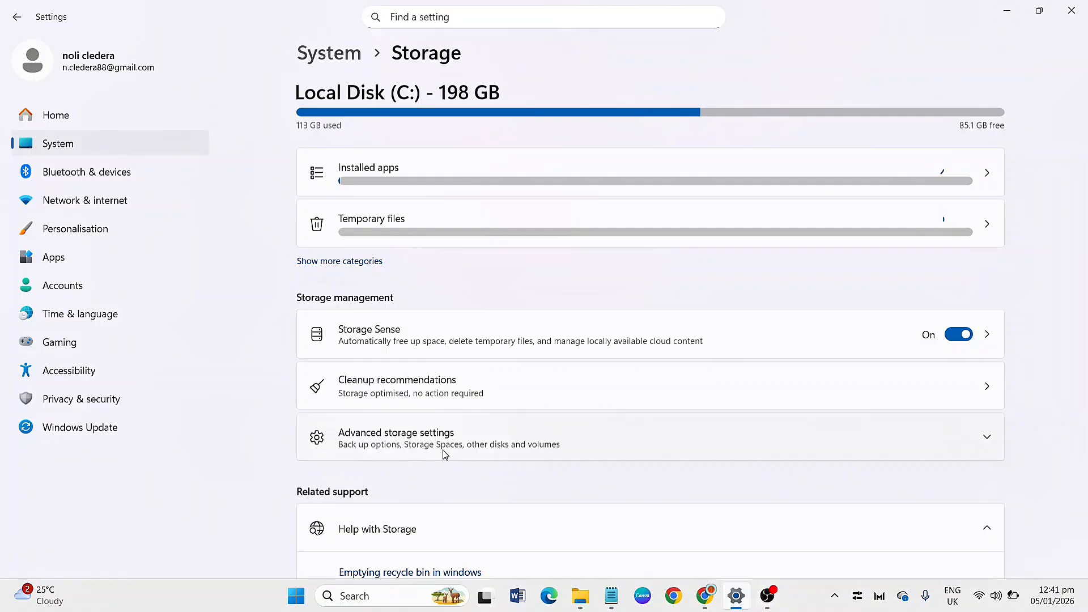
Review the large or unused files under Cleanup recommendations, selecting the older kitchen spices document and clearing that selection again
left_click(546, 385)
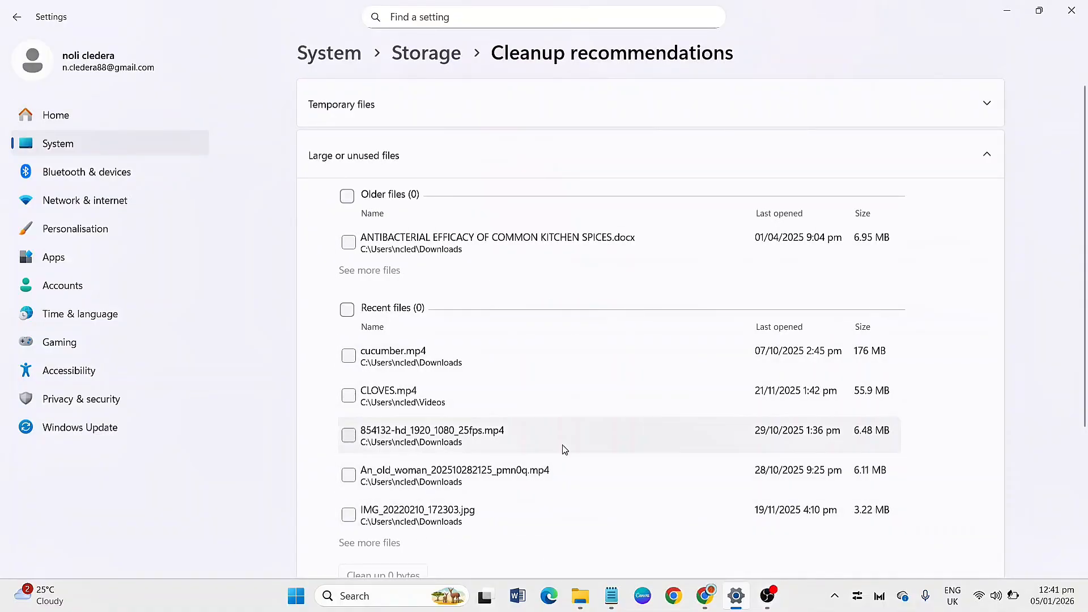
scroll(397, 471, "down", 1)
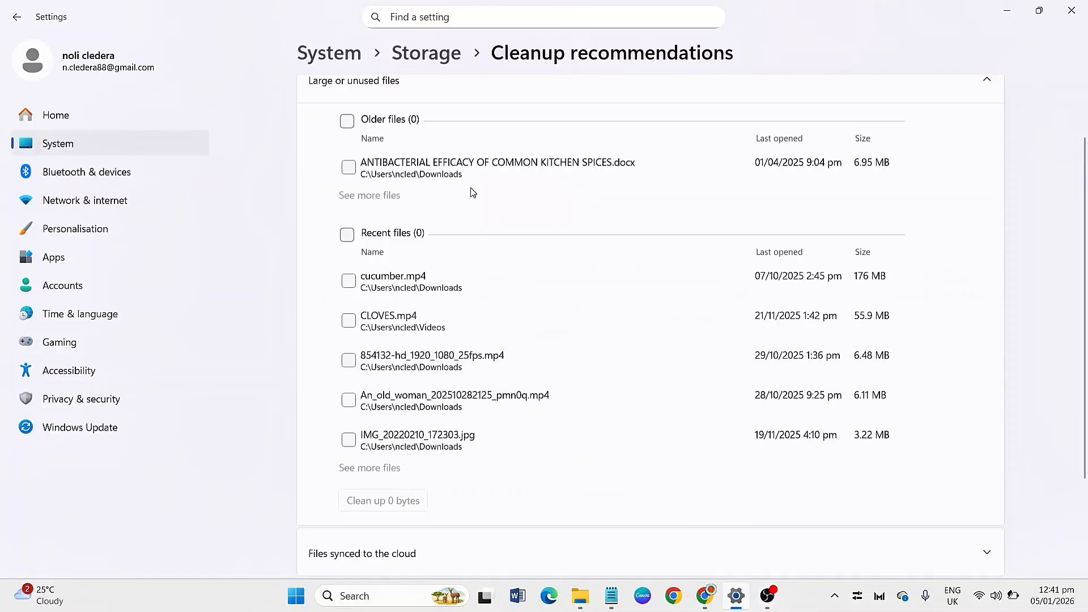
left_click(349, 167)
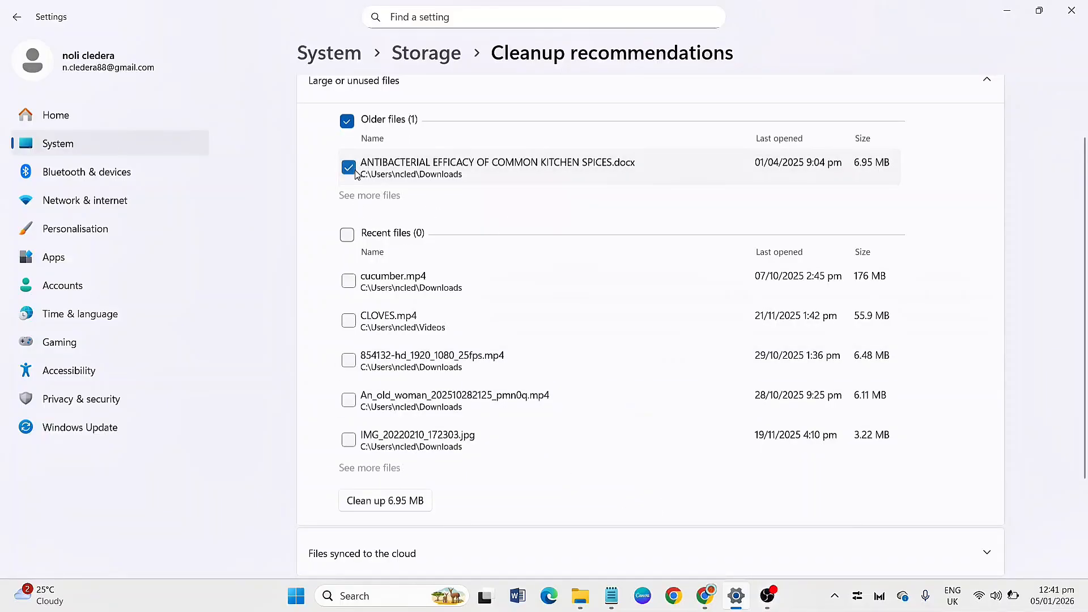
left_click(350, 168)
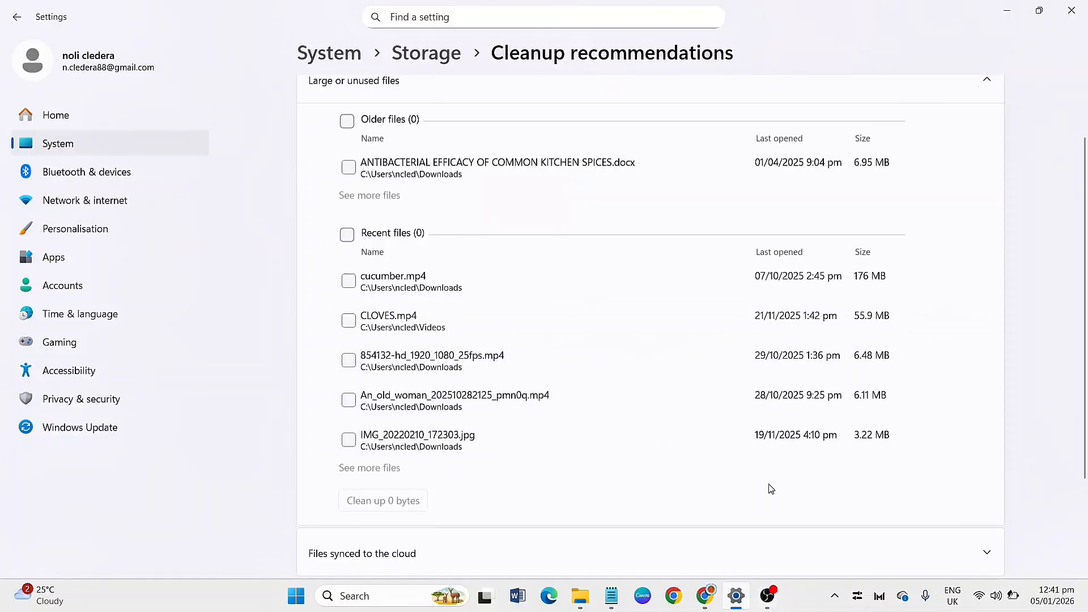
left_click(767, 596)
left_click(931, 401)
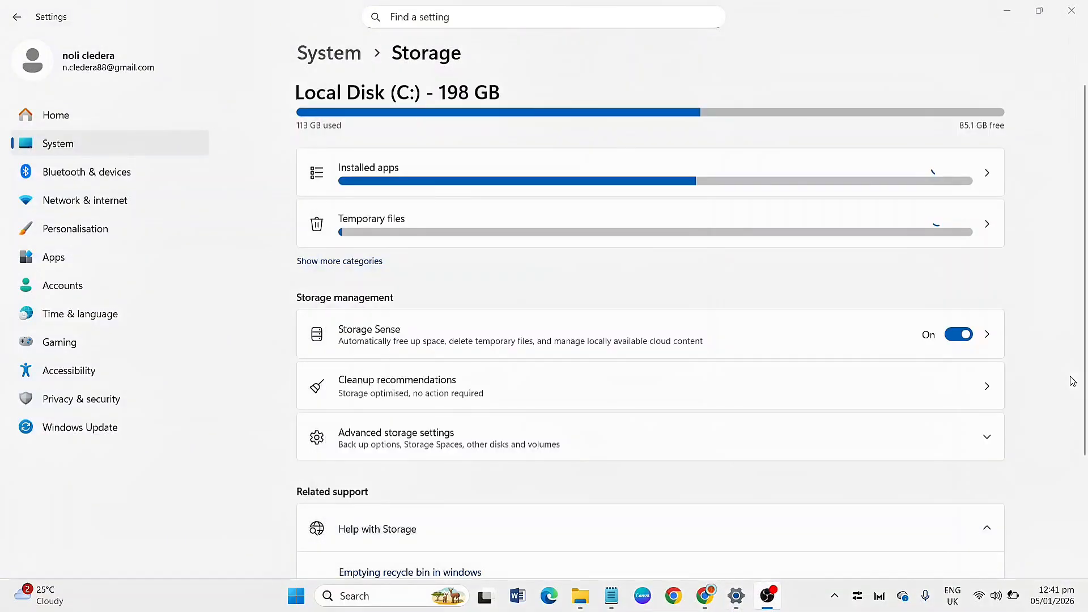
Examine the removable categories listed for Temporary files and return to the Storage page
left_click(596, 227)
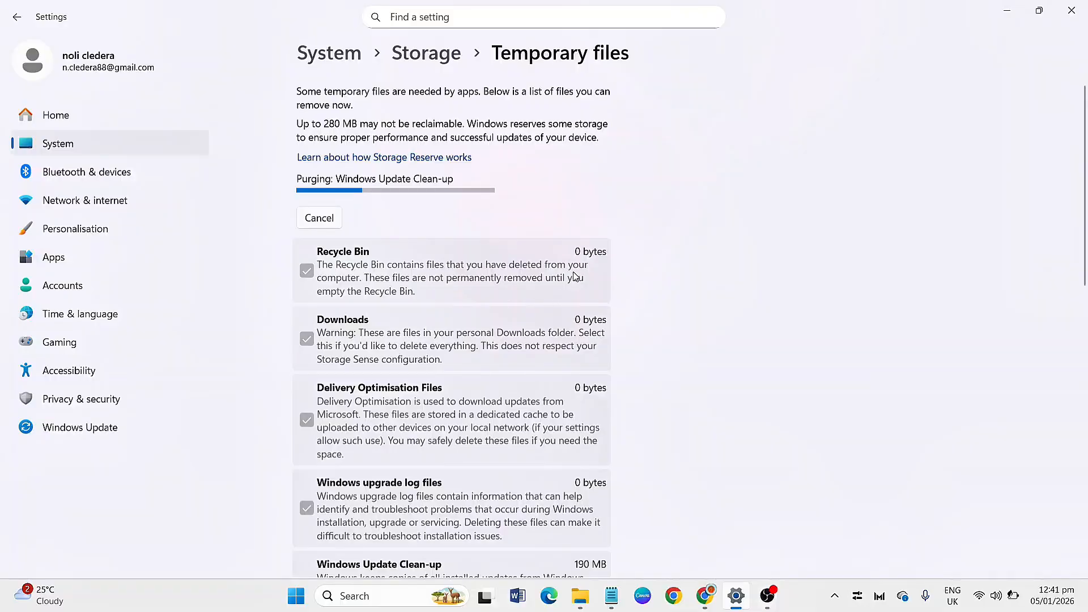
scroll(368, 348, "down", 2)
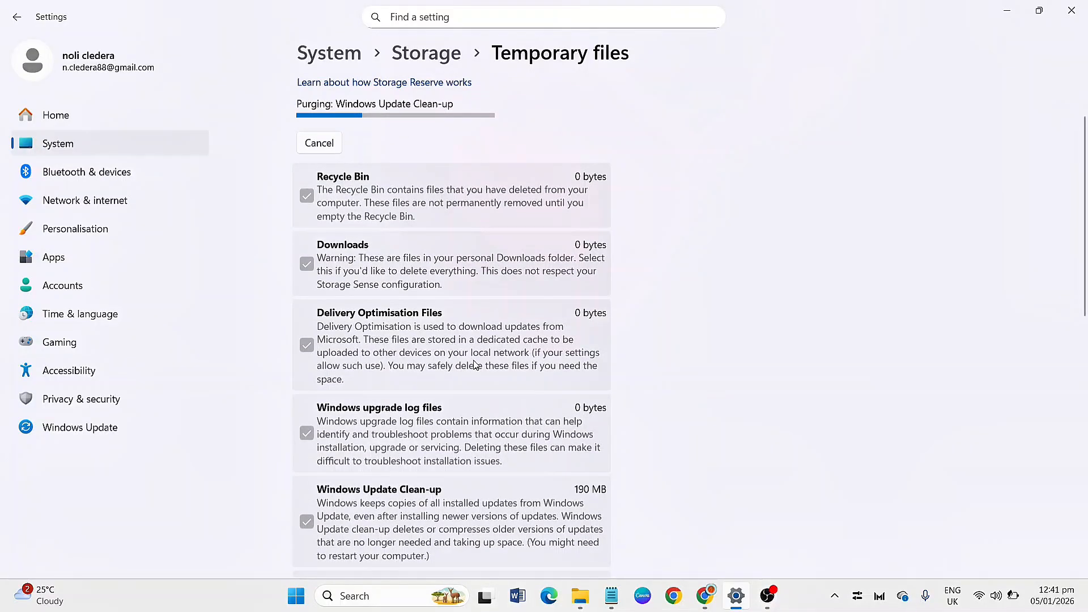
scroll(475, 365, "down", 4)
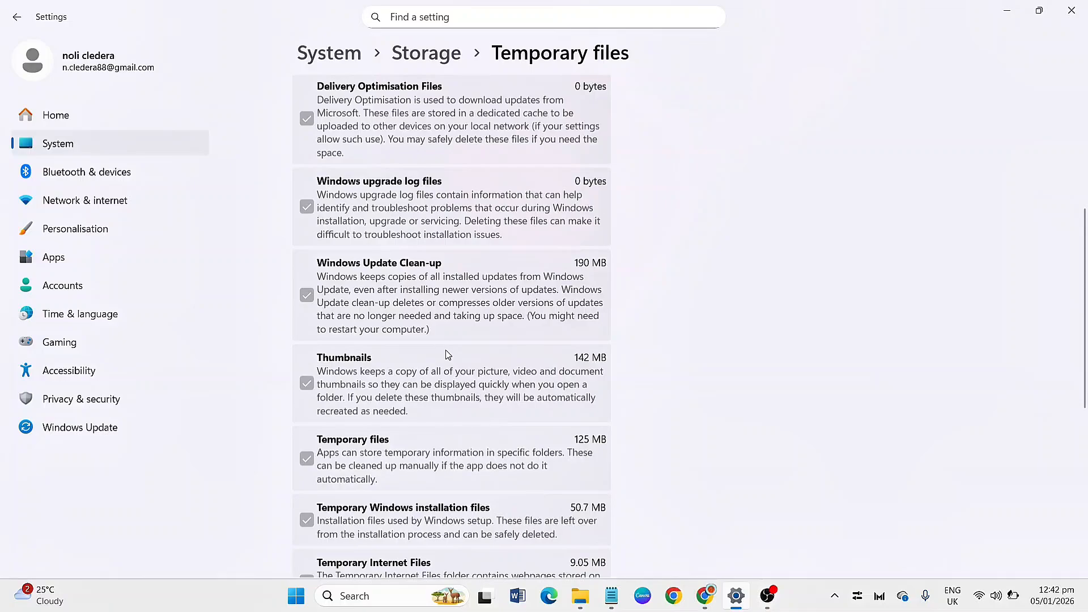
scroll(448, 355, "up", 5)
left_click(18, 18)
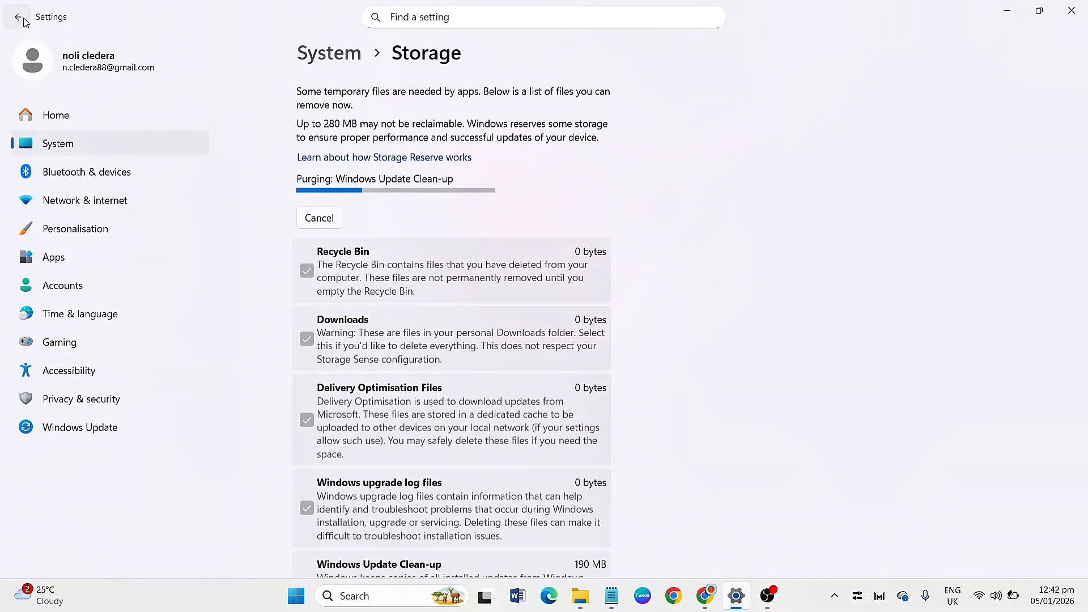